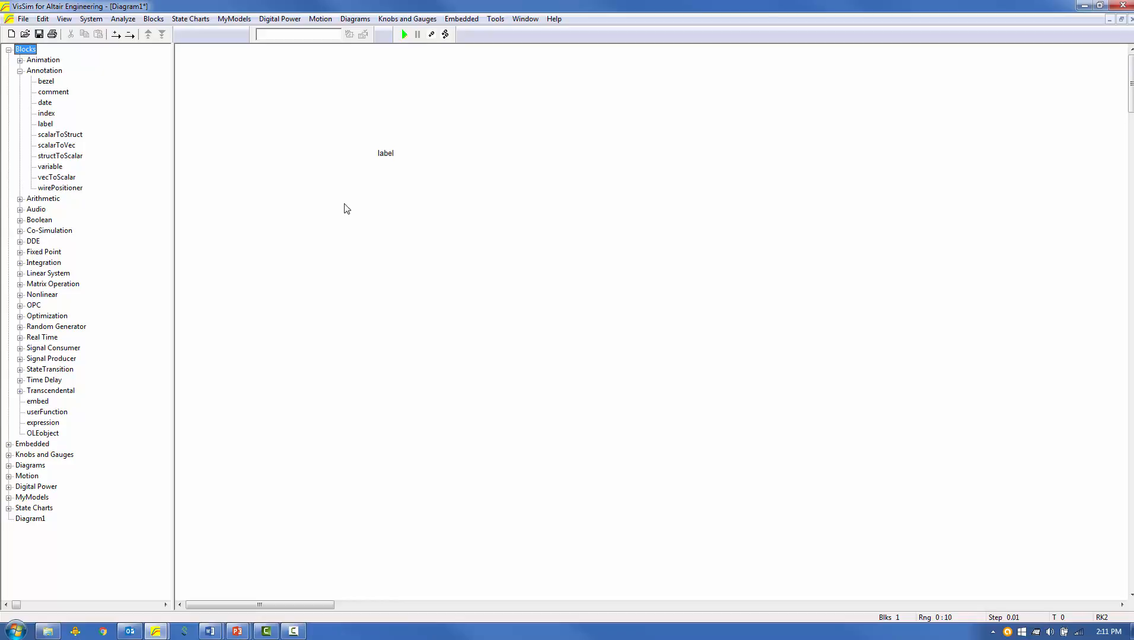
Change the text of the label on the diagram to "Top Down Method".
double_click(384, 155)
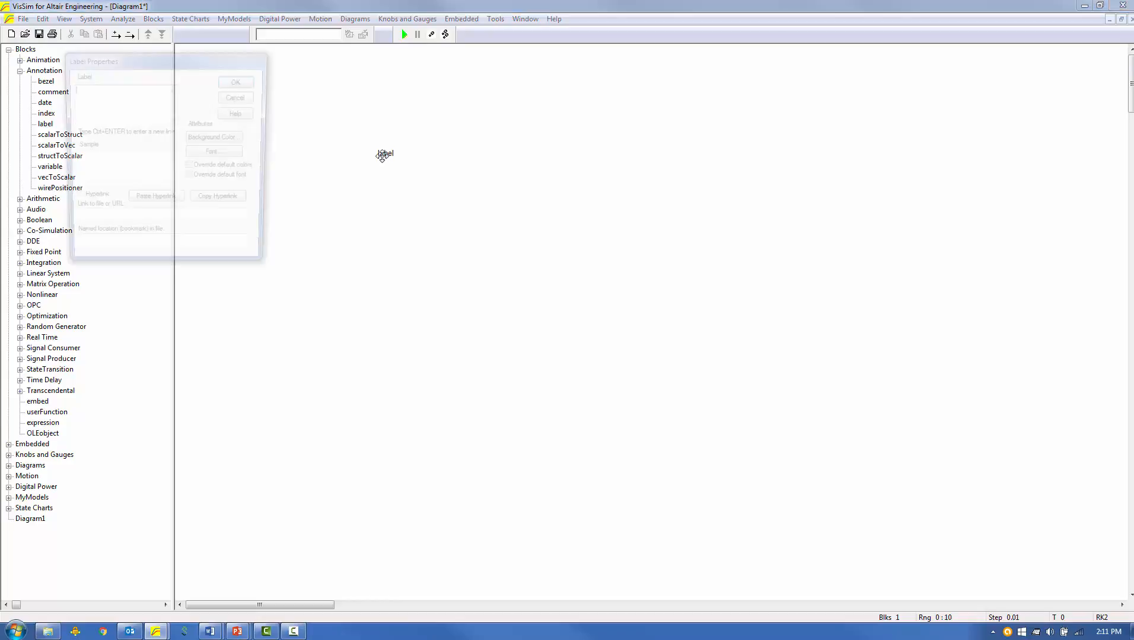
type("Top Down ")
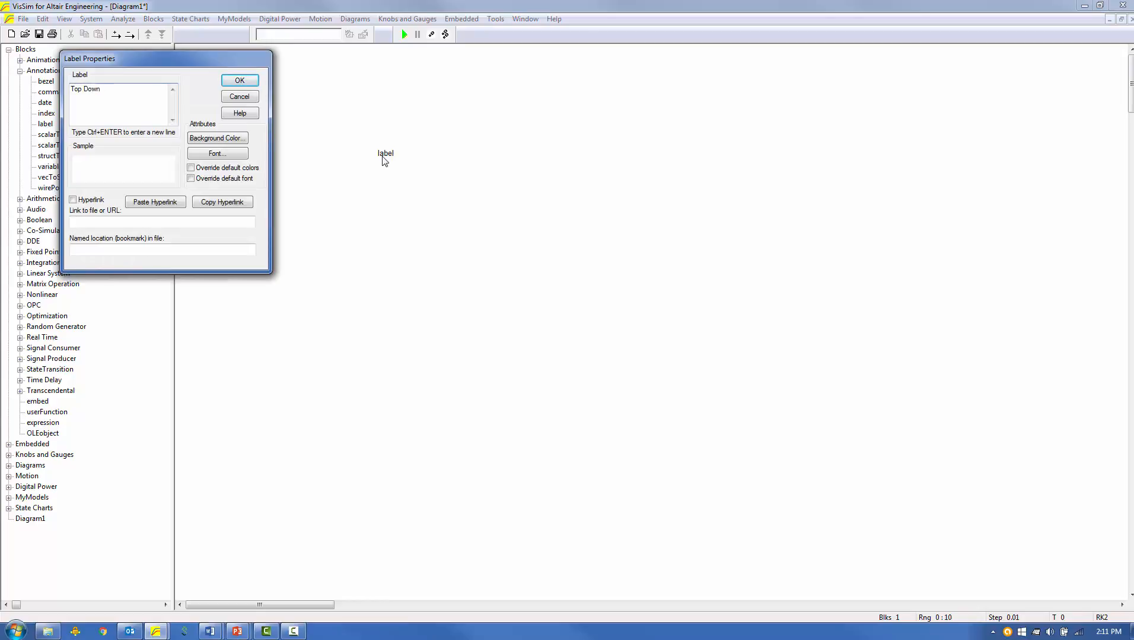
type("Method")
key("Return")
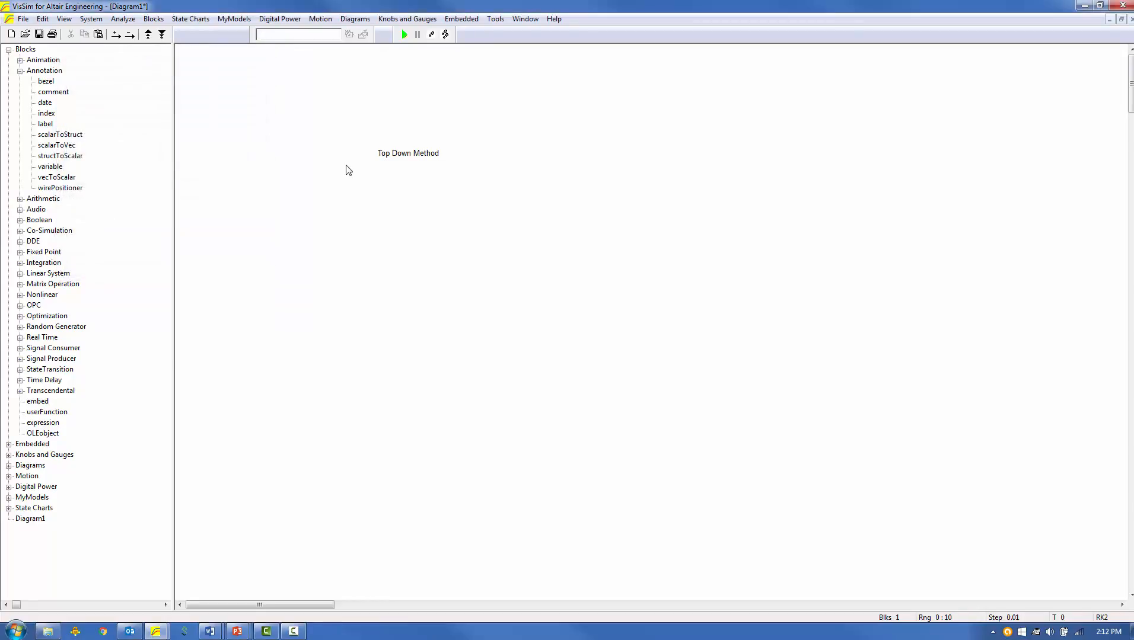
Enclose the "Top Down Method" label in a compound block named y=F(u1,u2).
left_click_drag(362, 136, 475, 176)
right_click(421, 153)
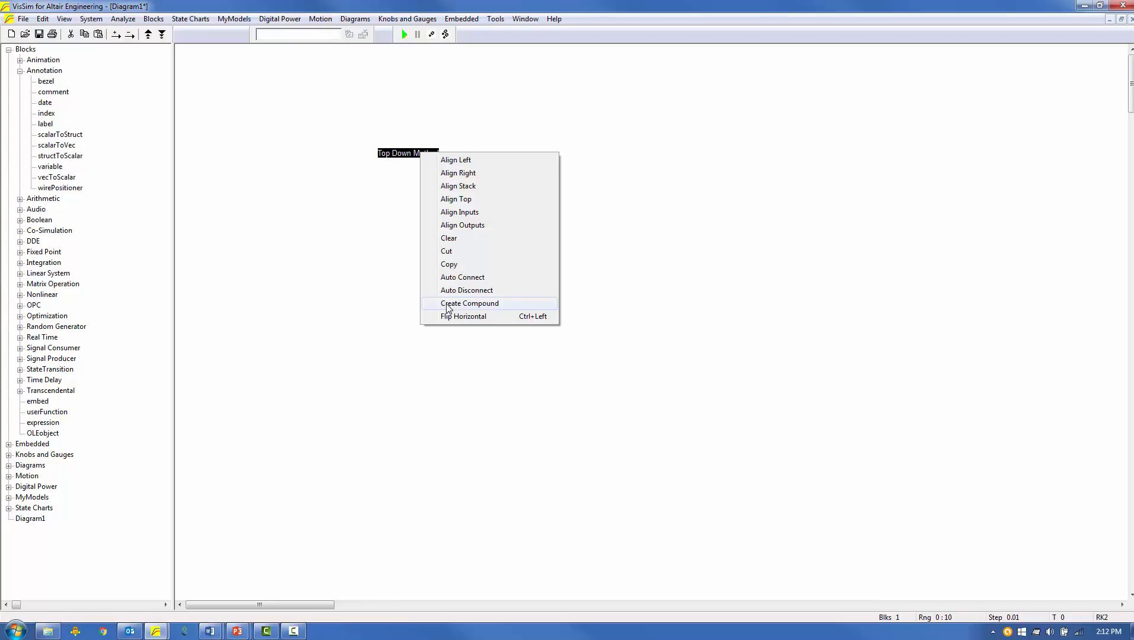
left_click(448, 304)
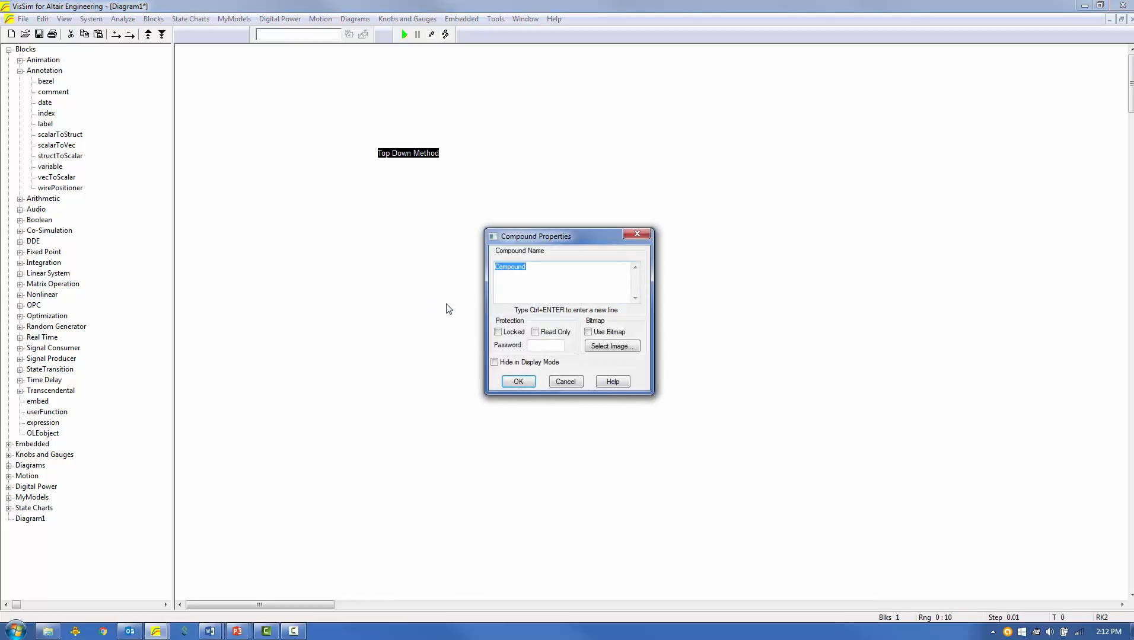
type("y=F(u1,u2")
key("Return")
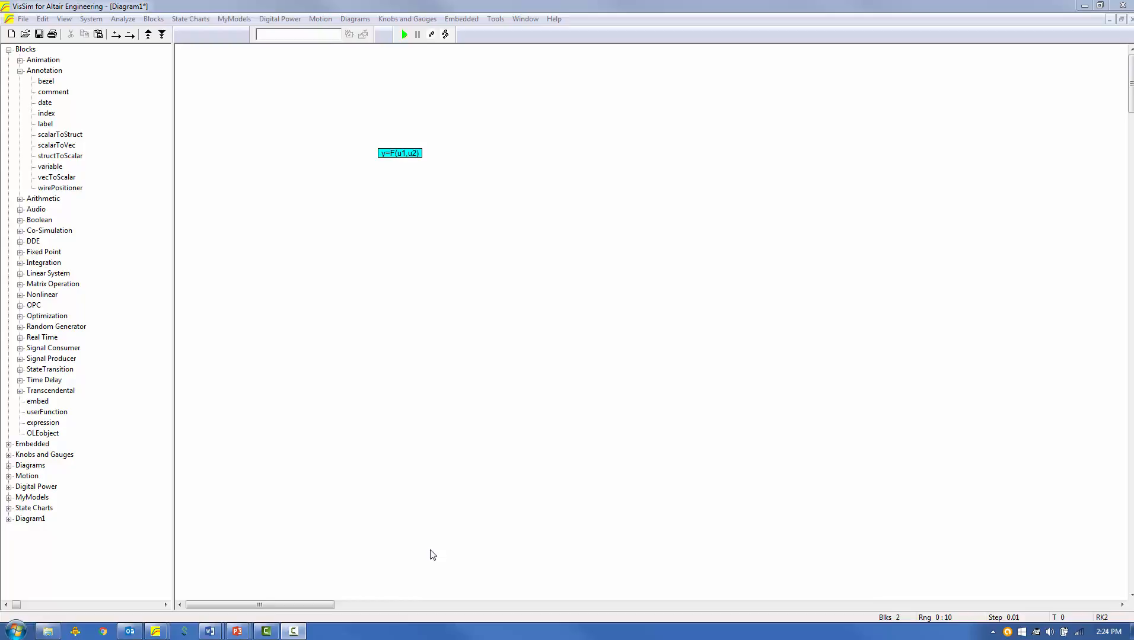
Give the y=F(u1,u2) compound block two input connectors and a single output connector.
left_click(116, 34)
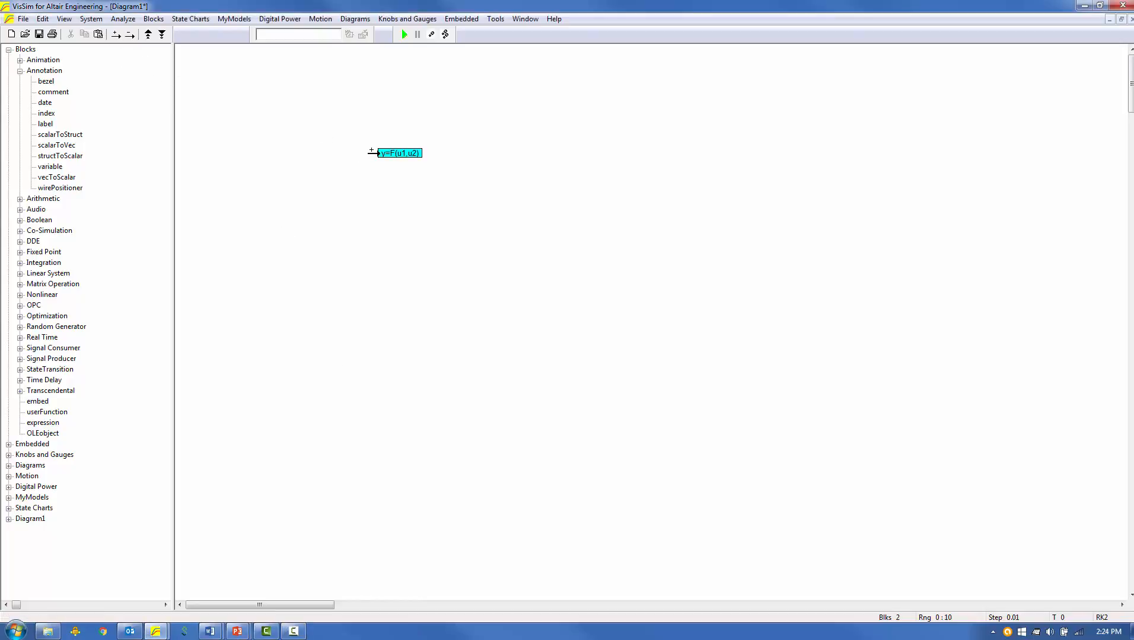
left_click(376, 153)
left_click(378, 153)
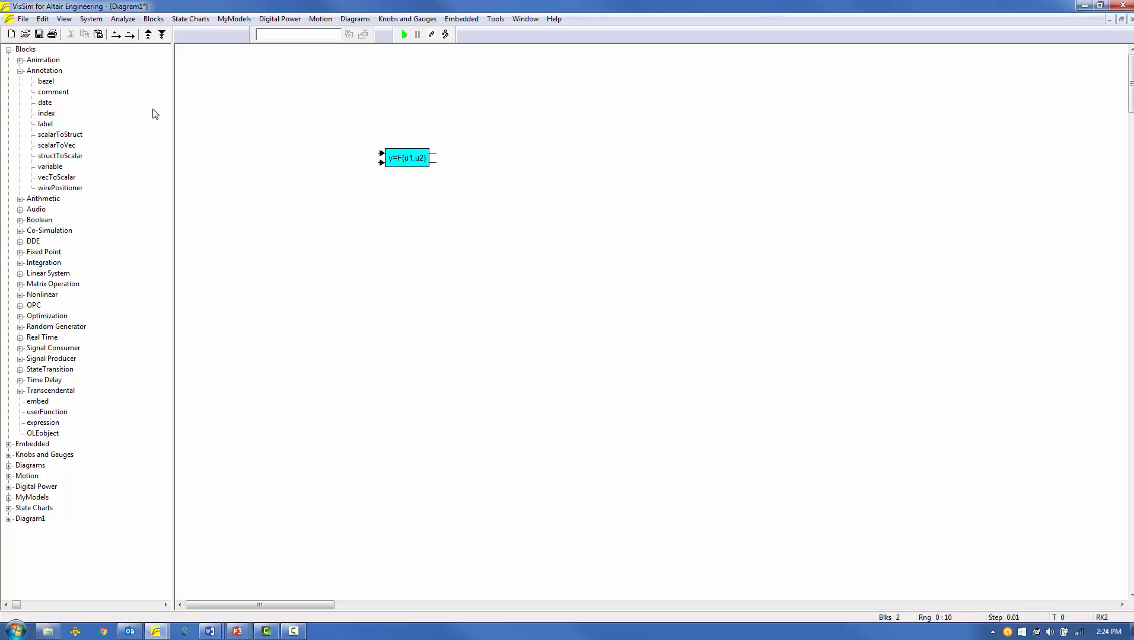
left_click(130, 35)
left_click(428, 244)
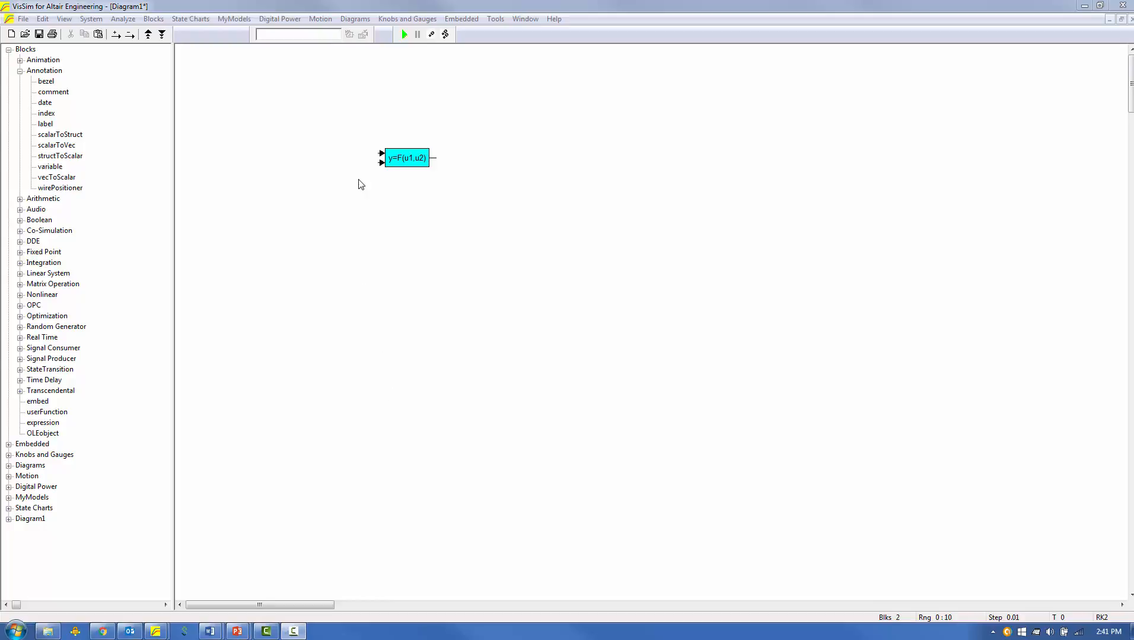
Name the compound's two input connectors U1 and U2 and its output connector Y.
right_click(381, 155)
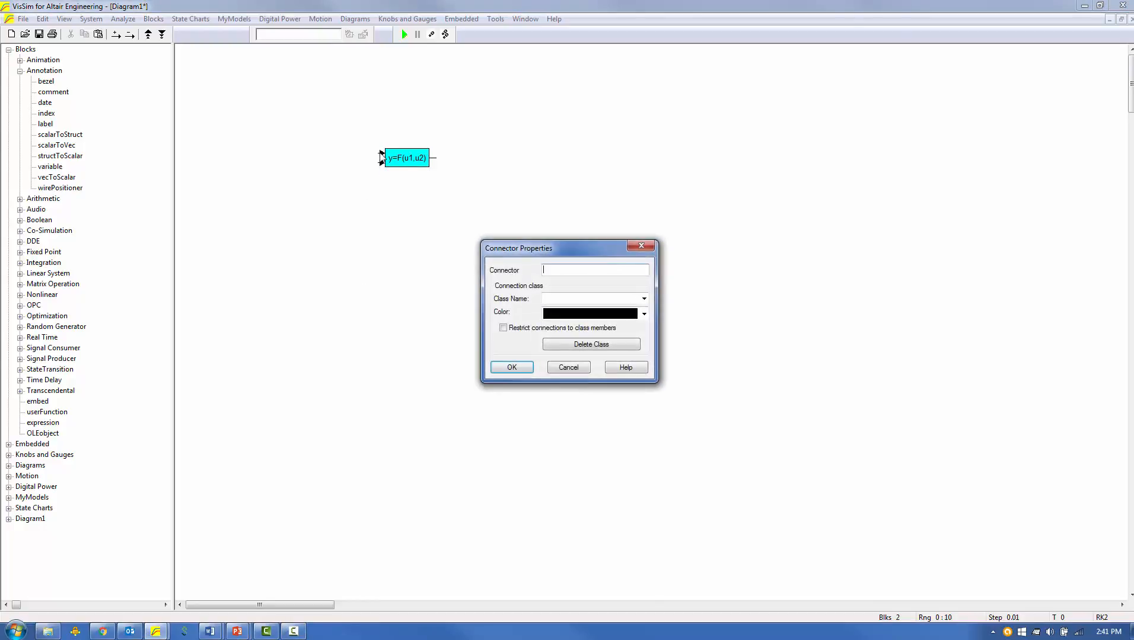
type("u1")
key("Return")
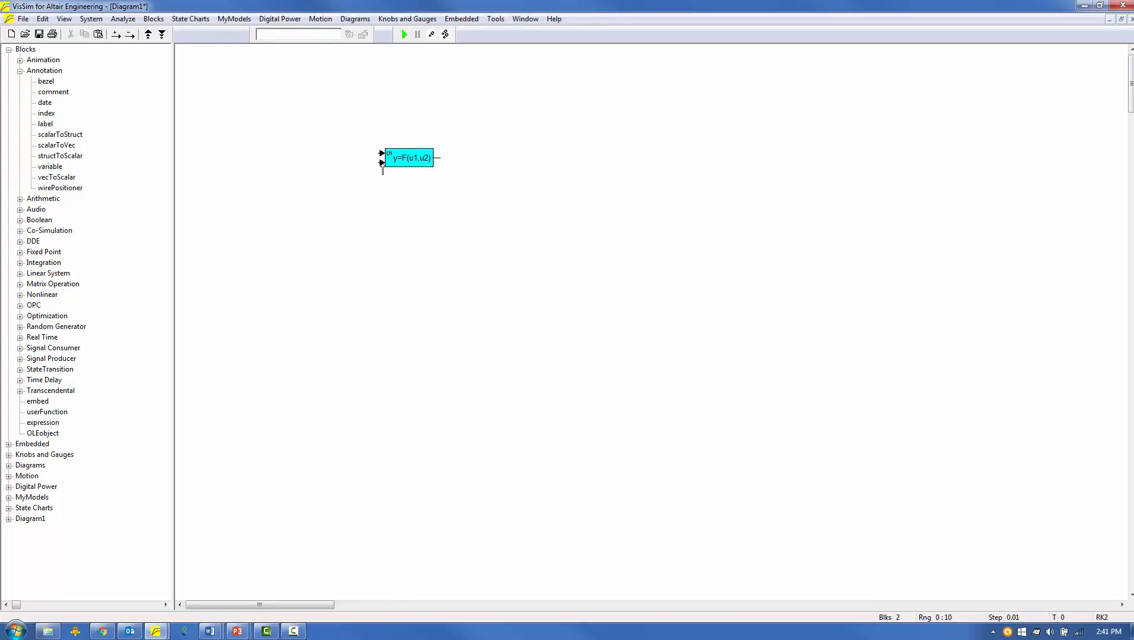
right_click(383, 169)
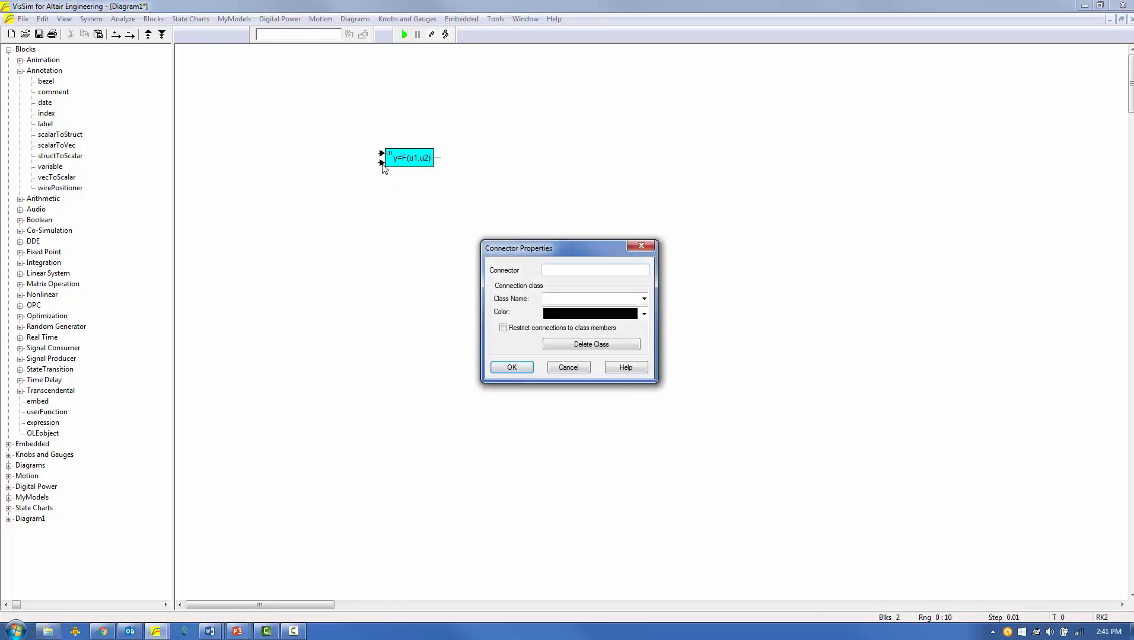
type("U2")
key("Return")
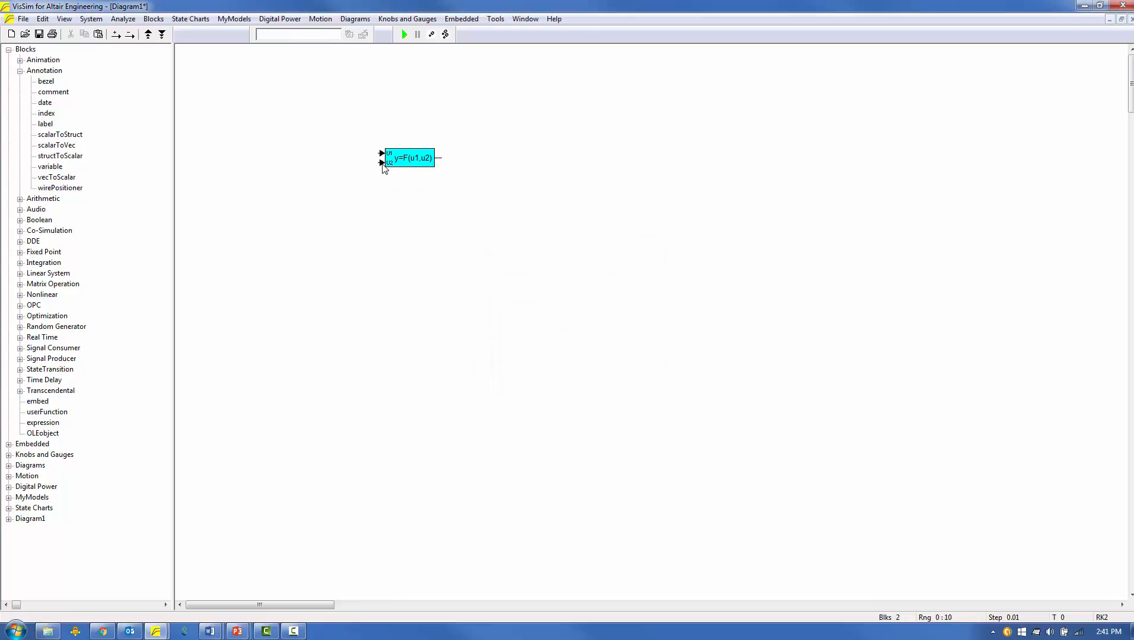
right_click(438, 159)
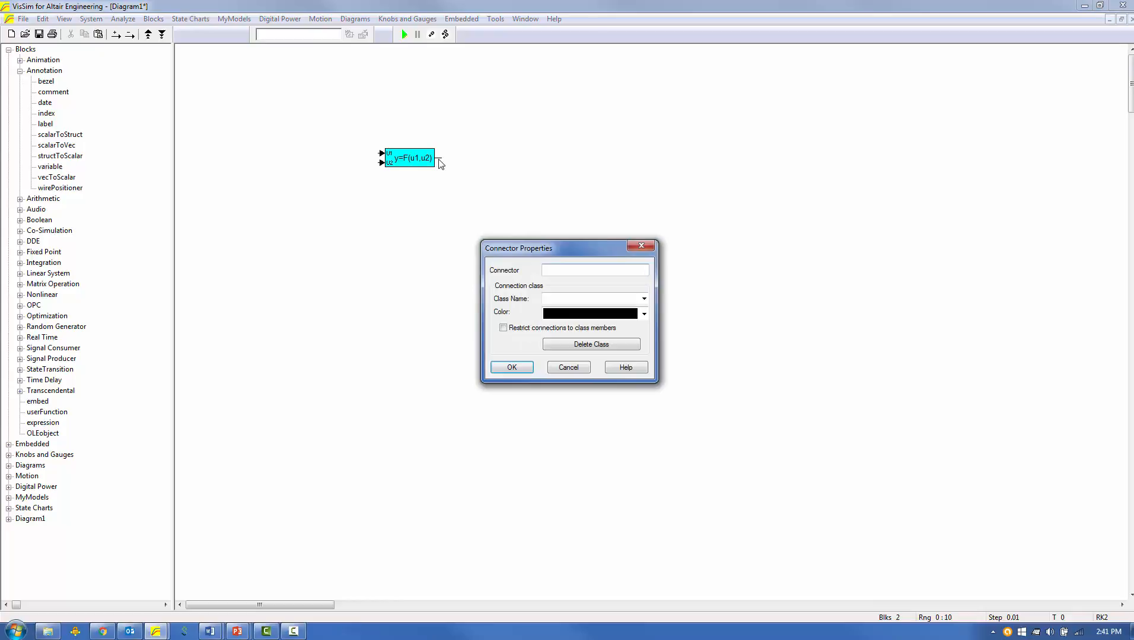
type("y")
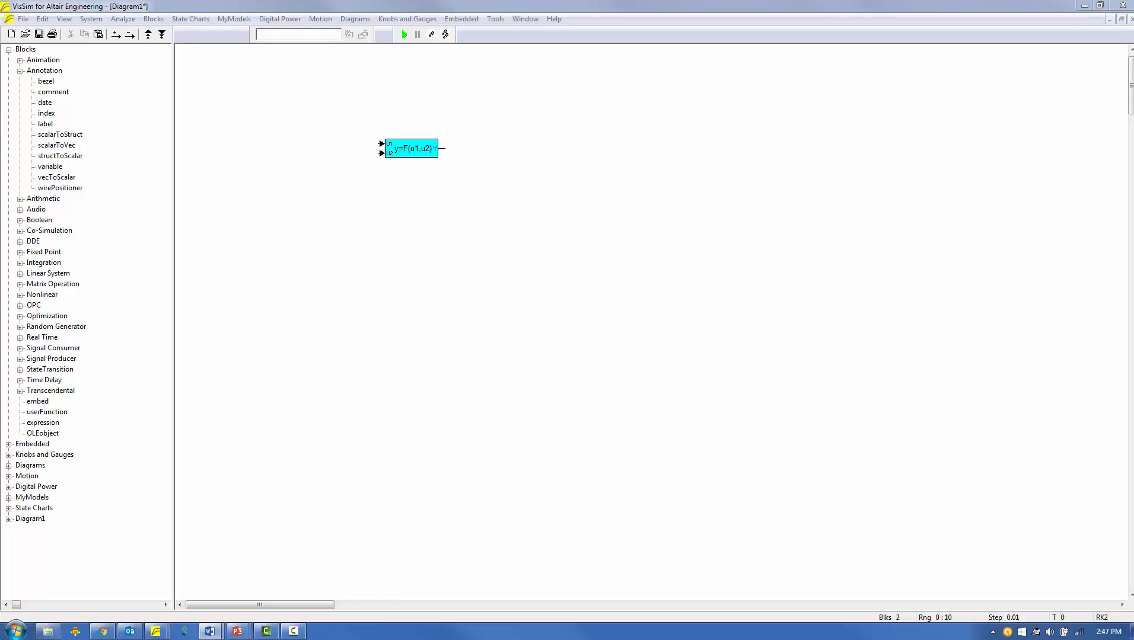
Look inside the y=F(u1,u2) compound and move between its contents and the top level of Diagram1.
right_click(415, 148)
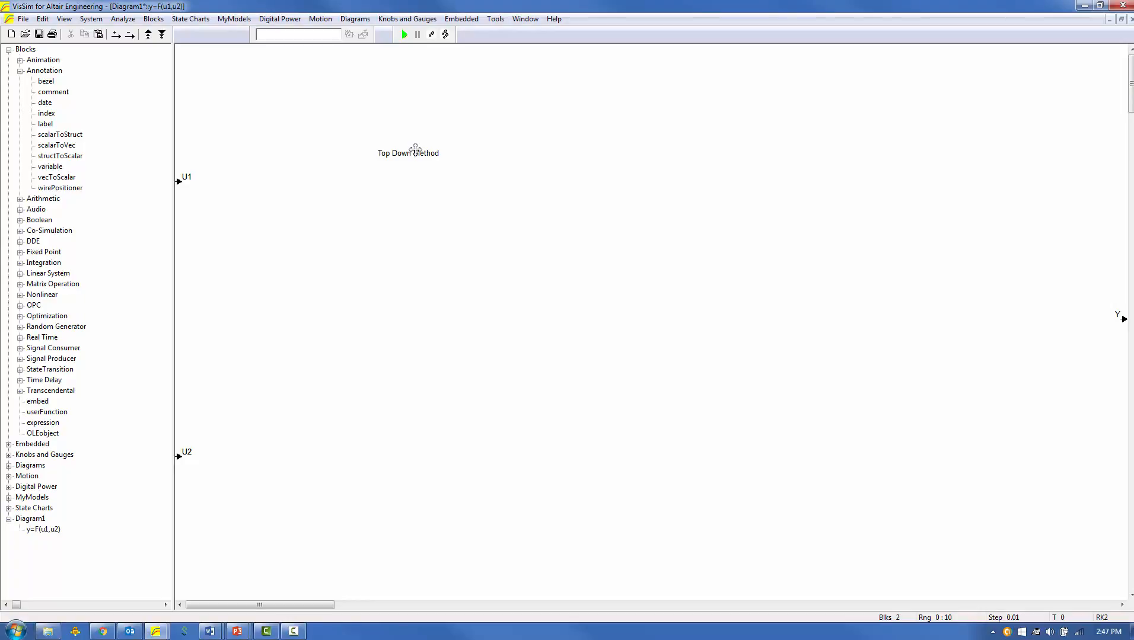
right_click(486, 304)
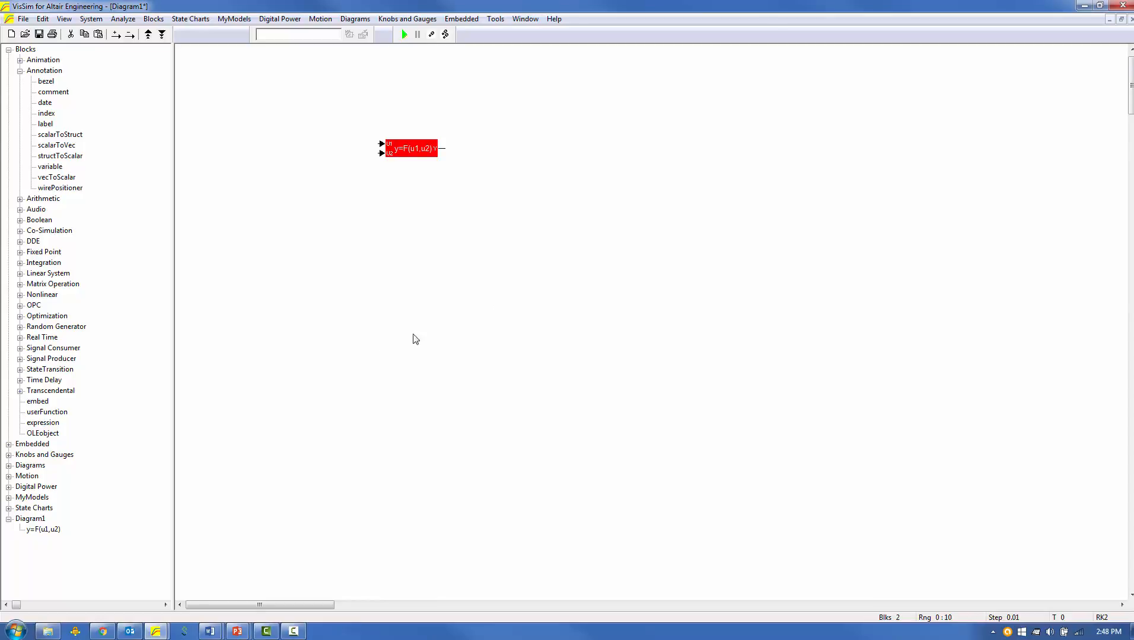
left_click(26, 520)
left_click(31, 532)
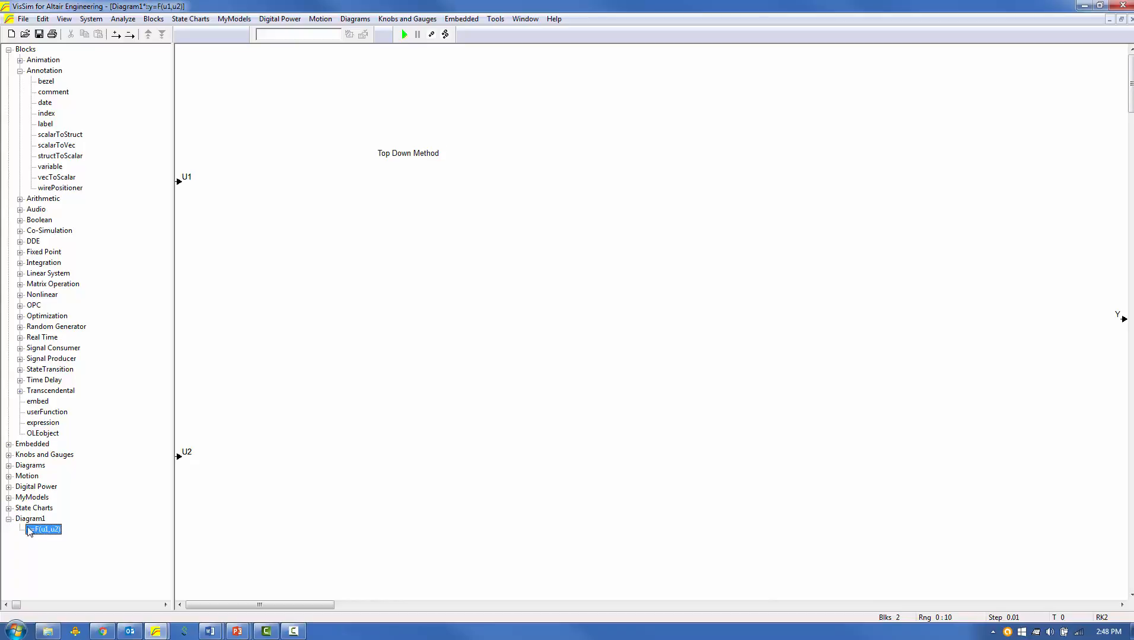
left_click(24, 520)
double_click(25, 521)
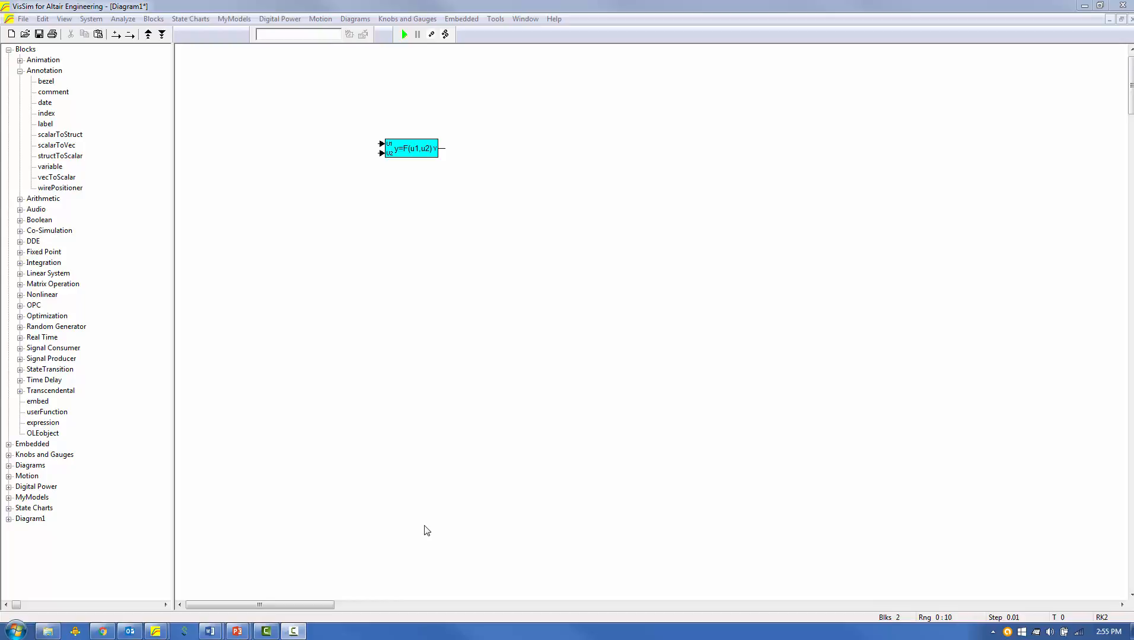
right_click(403, 149)
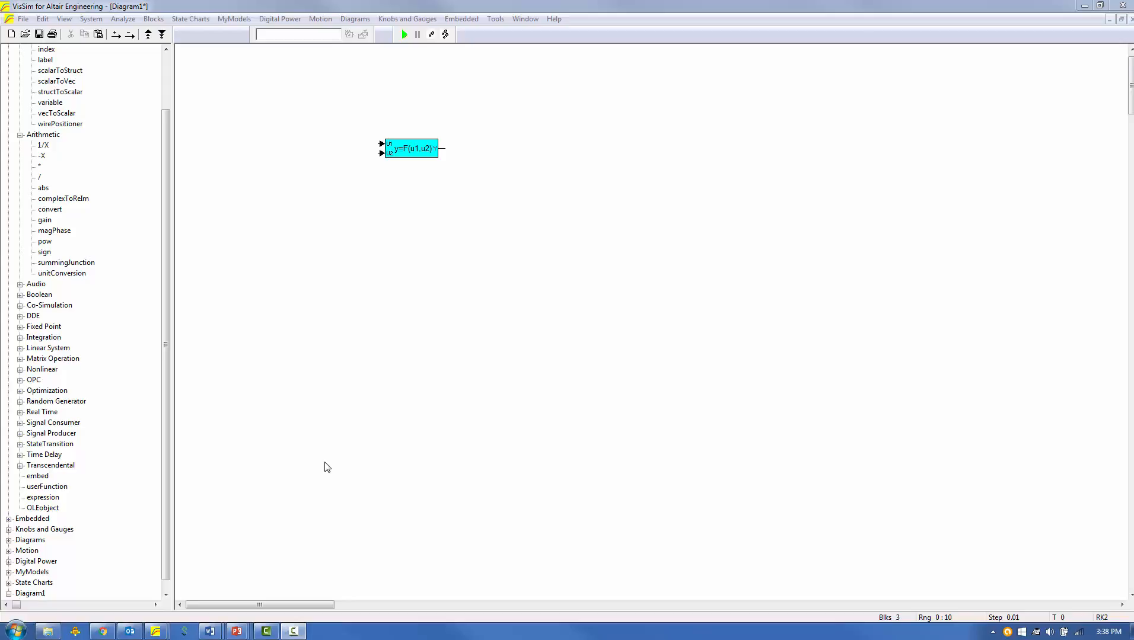
Inside the y=F(u1,u2) compound, add a summing junction fed by U1 and U2, with the U2 input negated.
right_click(415, 148)
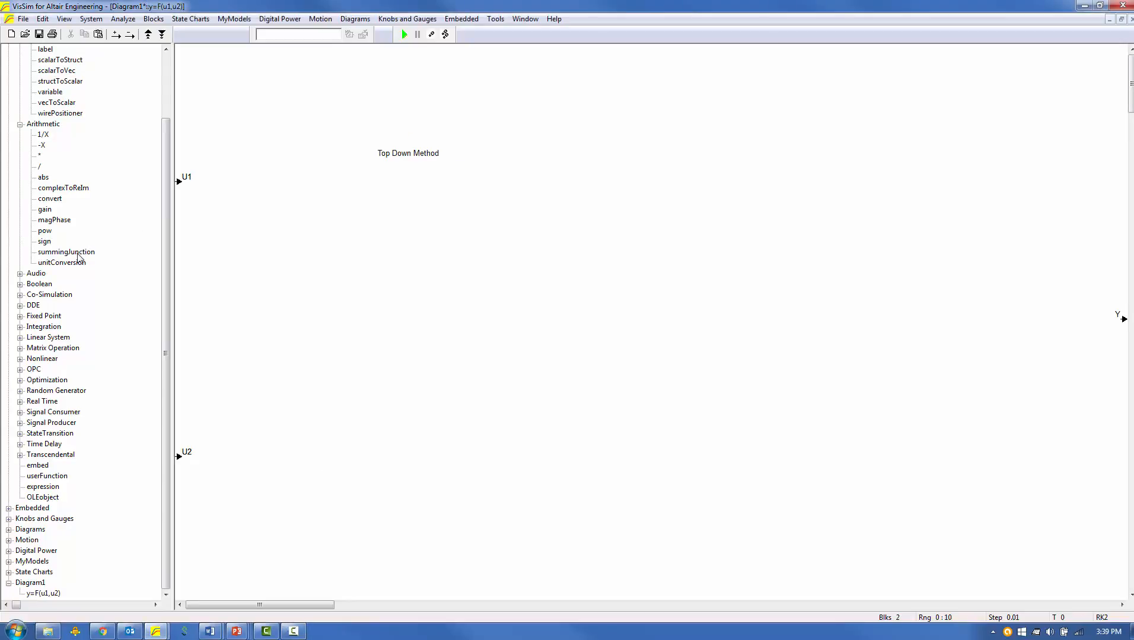
mouse_move(107, 254)
left_mouse_down()
mouse_move(284, 313)
mouse_move(188, 188)
left_mouse_up()
left_click_drag(282, 319, 184, 457)
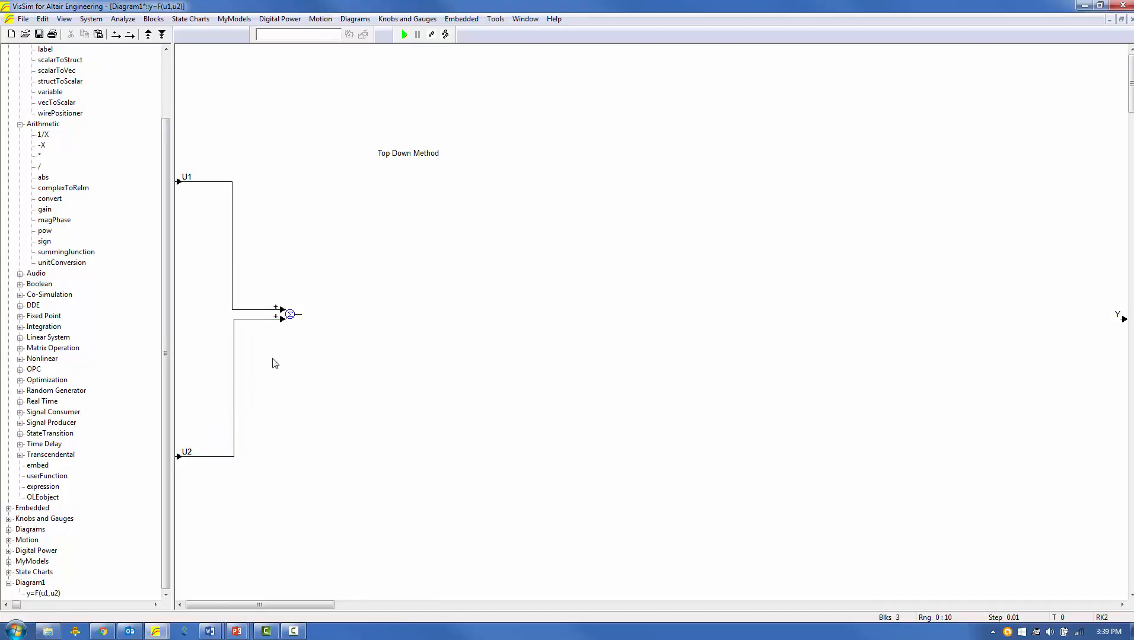
right_click(280, 320, "ctrl")
Add an integrator after the summing junction, followed by a gain block set to 3.
left_click(20, 327)
left_click_drag(54, 348, 338, 315)
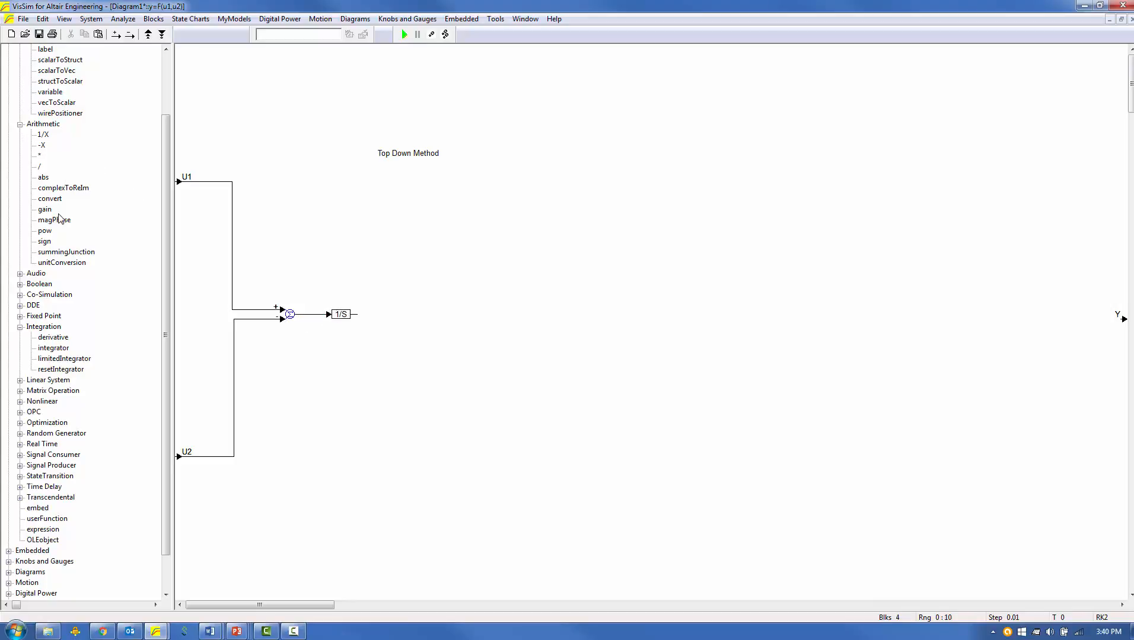
left_click_drag(51, 215, 386, 316)
double_click(393, 315)
type("3")
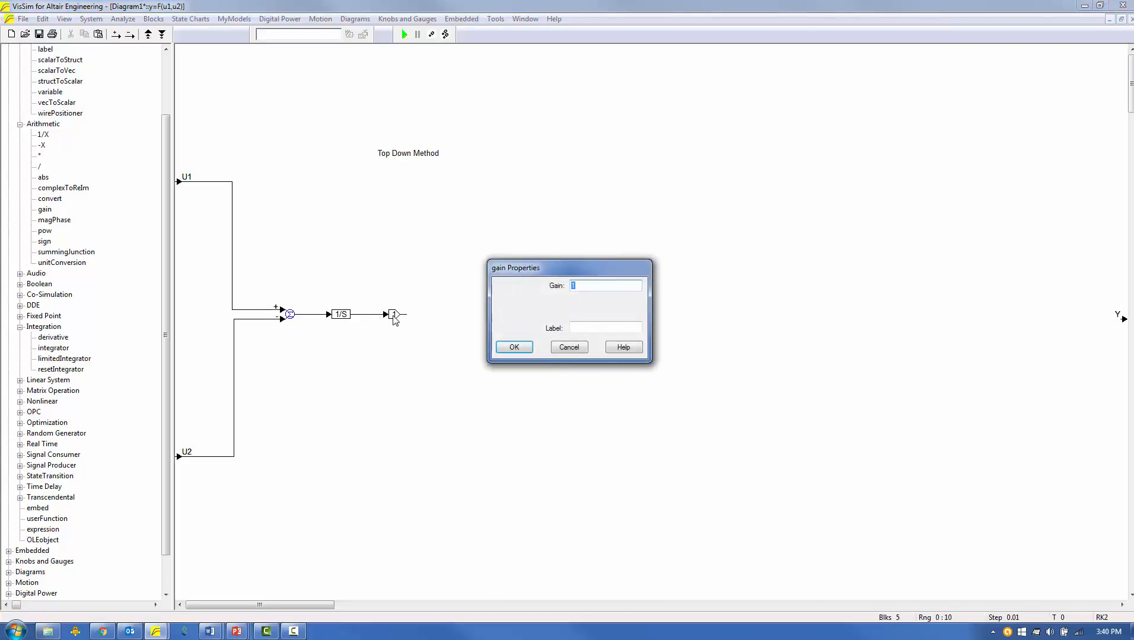
left_click(514, 348)
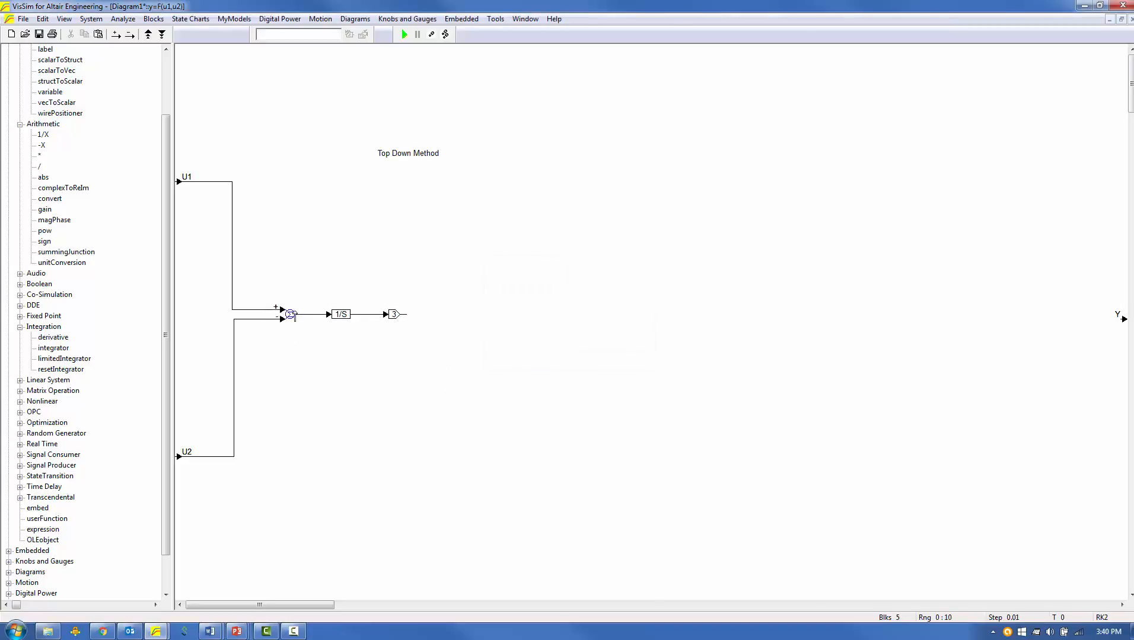
Add a second summing junction that sums the gain's output with a constant of 1 and feeds output Y.
left_click_drag(290, 314, 413, 323)
left_click(20, 466)
left_click_drag(43, 443, 1102, 314)
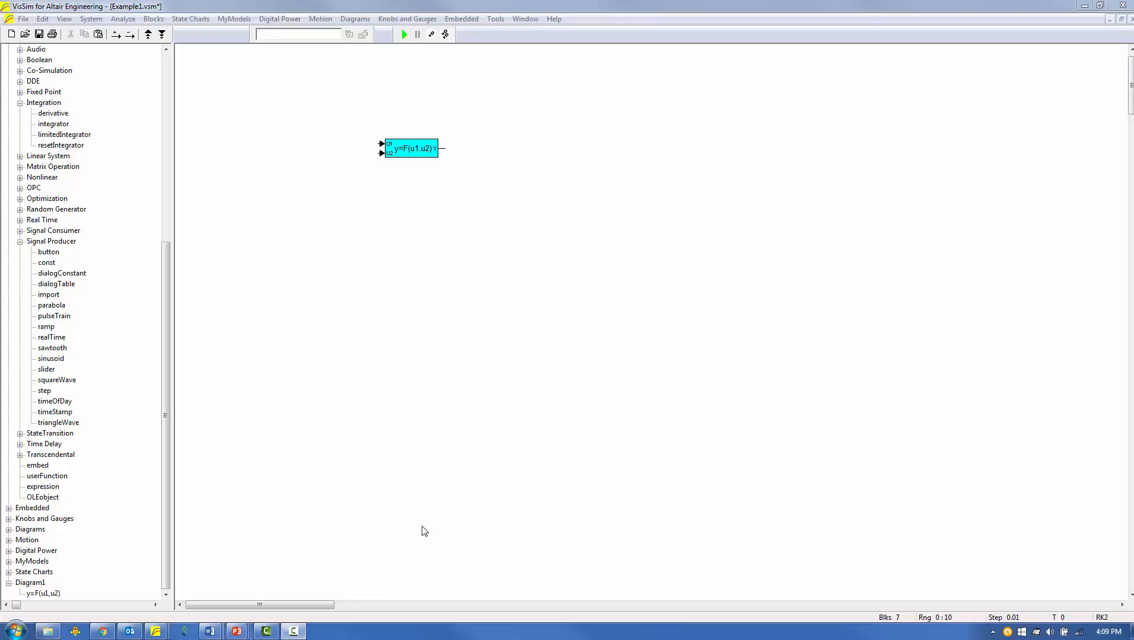
Duplicate the y=F(u1,u2) compound block and place the copy below the original.
left_click(408, 147)
key("ctrl+v")
left_click(388, 216)
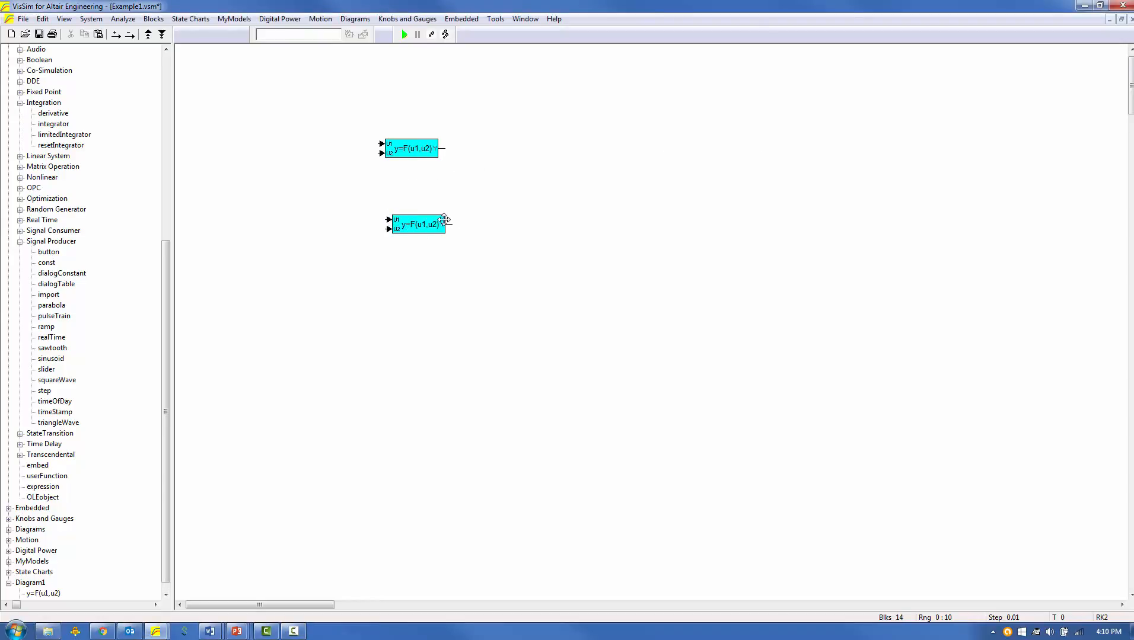
In the copied compound, replace the gain of 3 with a multiplication block fed by the integrator and a dialogConstant block.
right_click(423, 226)
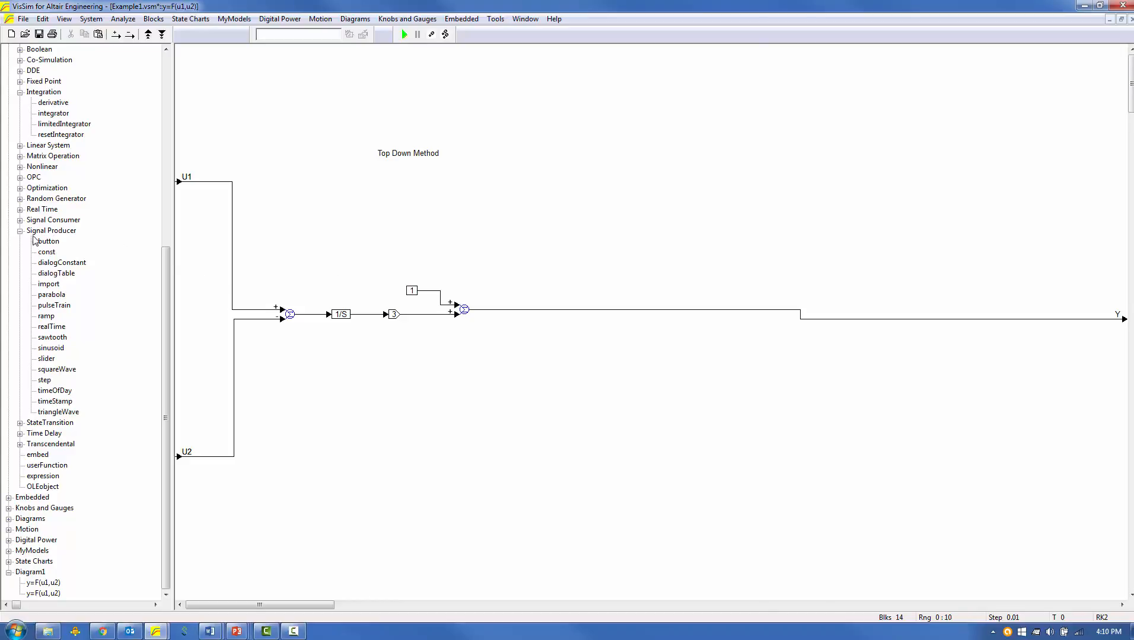
scroll(30, 159, "up", 6)
left_click_drag(58, 458, 344, 373)
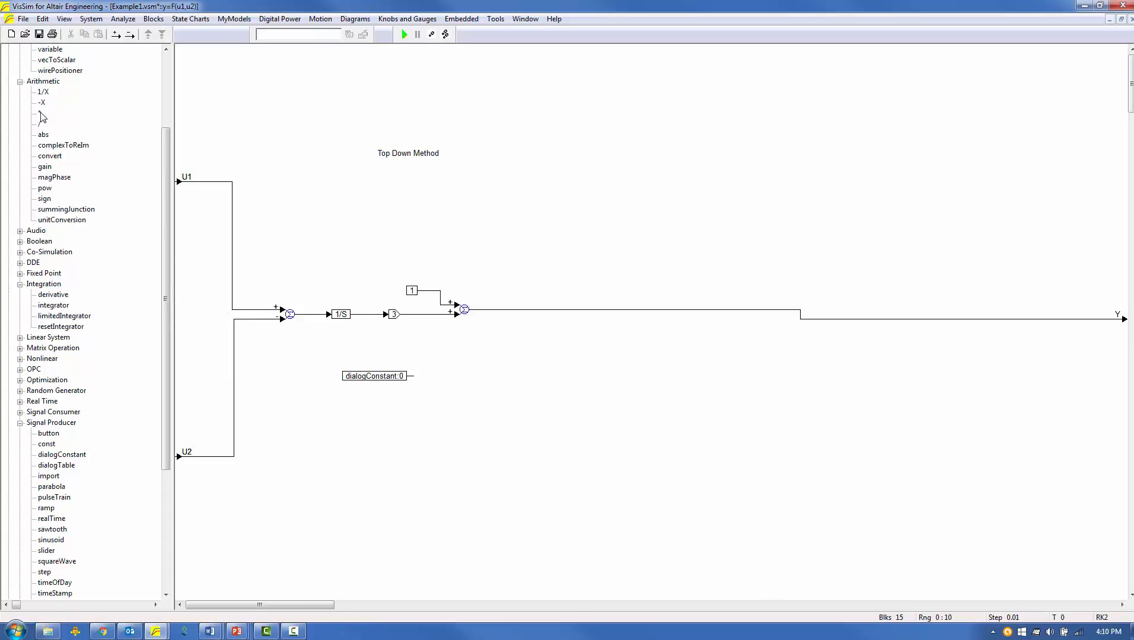
left_click_drag(39, 112, 393, 337)
left_click_drag(376, 376, 396, 338)
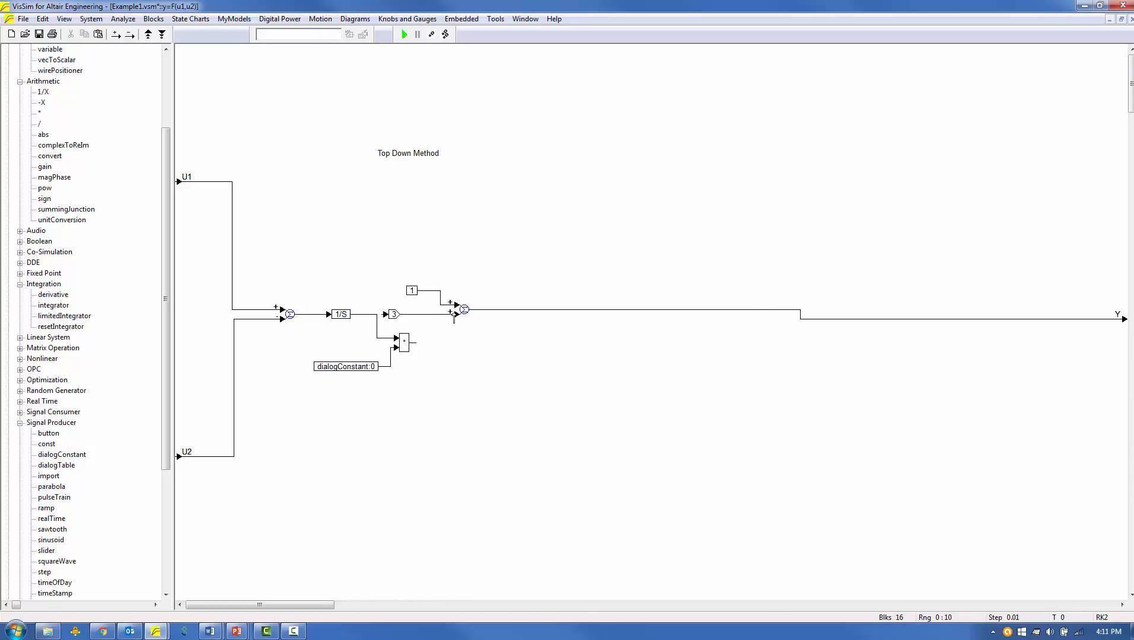
left_click_drag(454, 314, 437, 400)
key("Delete")
Name the dialogConstant block "Integrator Gain" and set its value to 3.
double_click(353, 367)
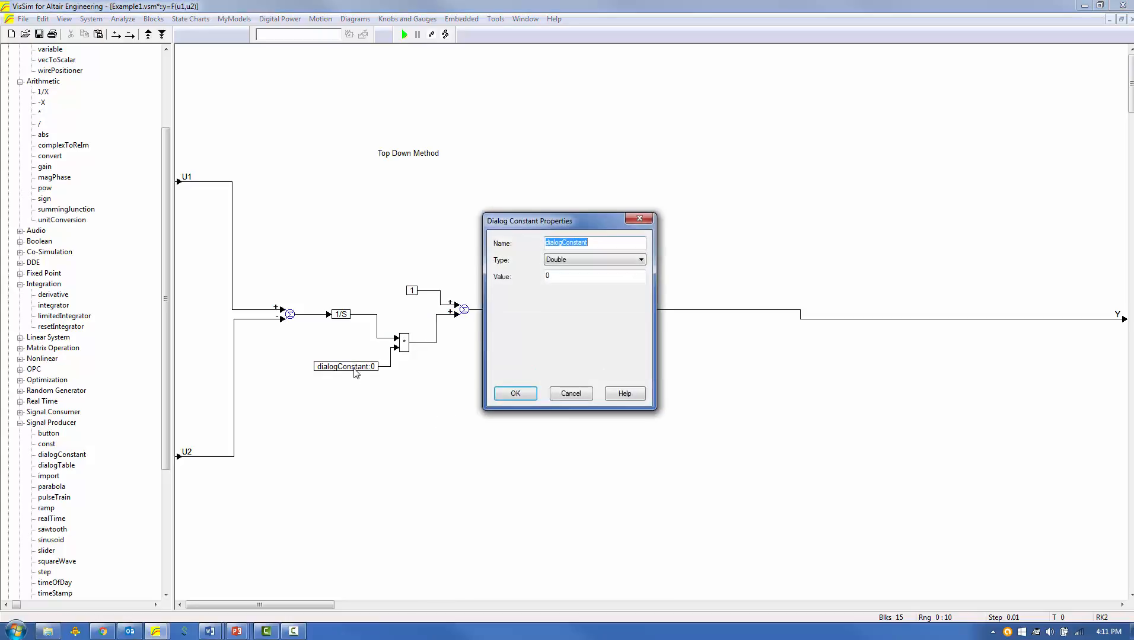
type("In")
key("Tab")
key("Tab")
type("3")
key("Return")
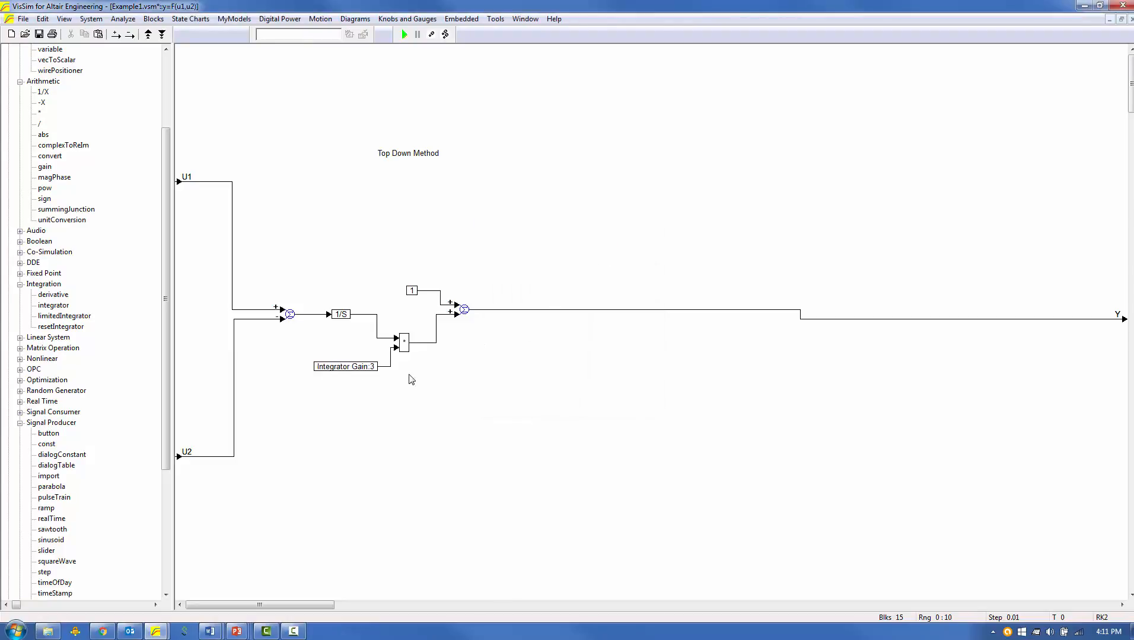
Duplicate the Integrator Gain dialogConstant above the constant block, name the copy "Offset" and set its value to 1.
left_click_drag(350, 369, 396, 256)
right_click(397, 257)
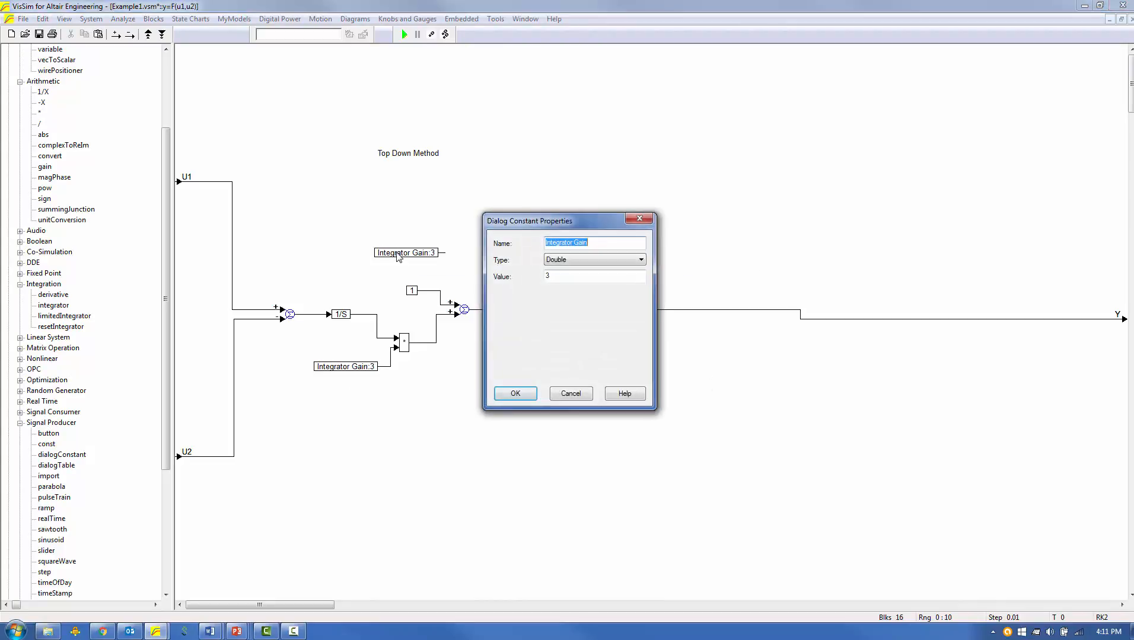
type("Offs")
key("Tab")
key("Tab")
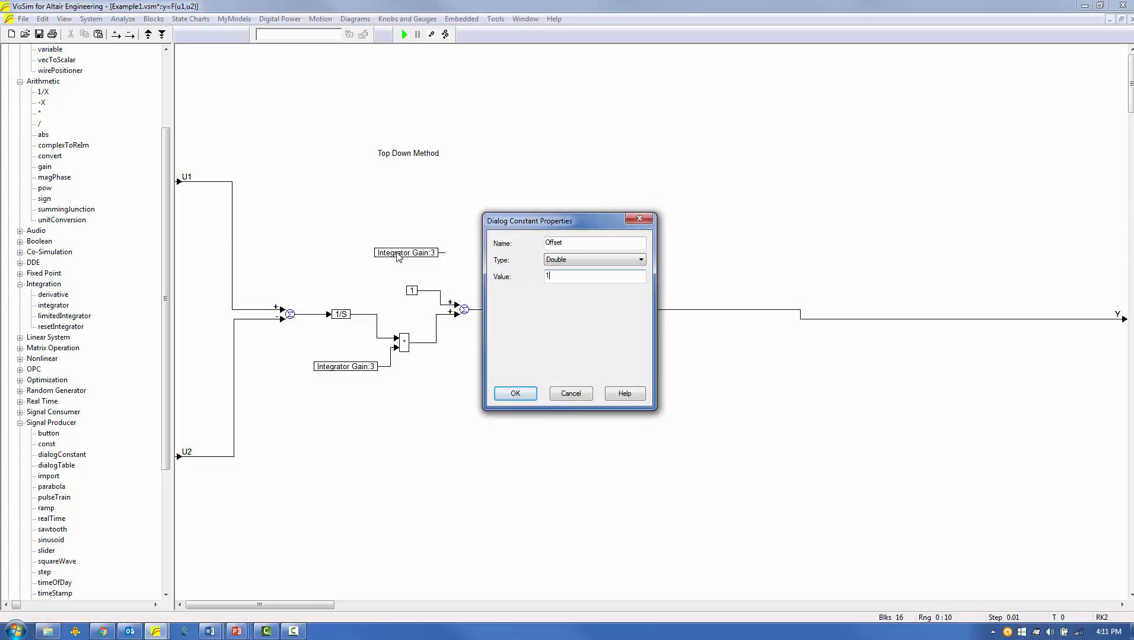
key("Return")
Replace the constant of 1 feeding the second summing junction with the Offset block, and return to the top-level diagram.
left_click_drag(398, 280, 408, 253)
key("Delete")
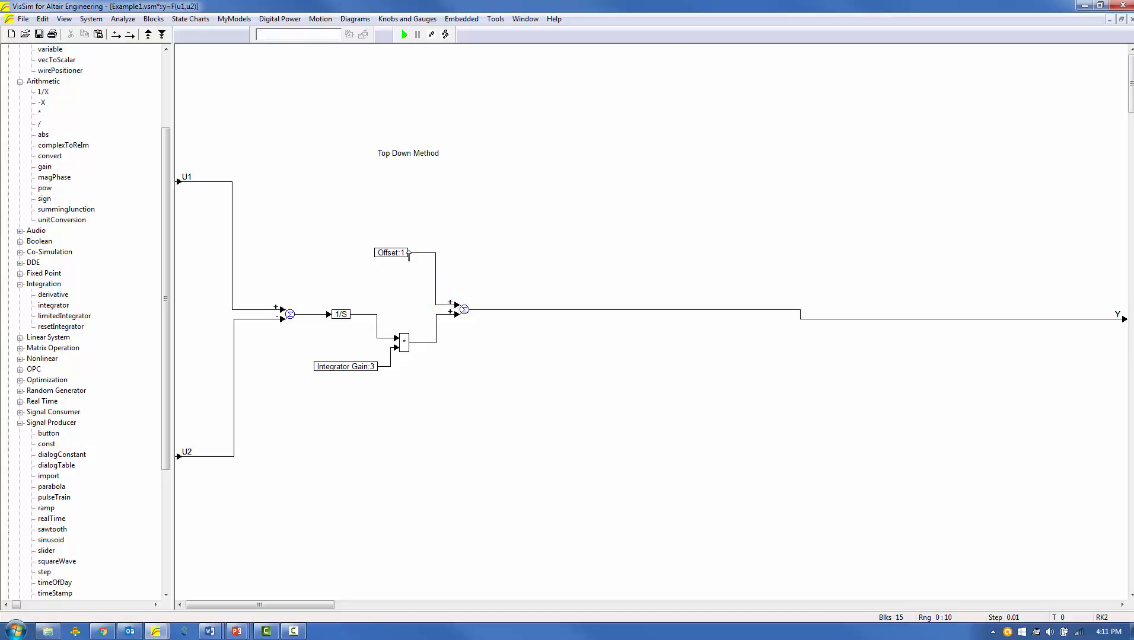
right_click(477, 424)
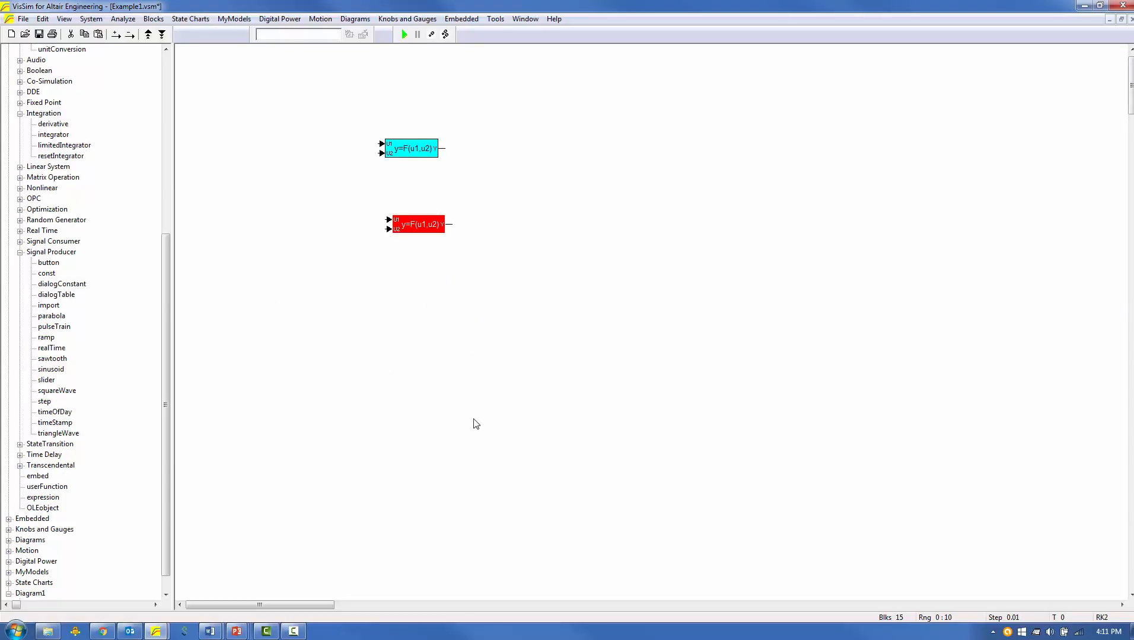
Enable "Create Dialog from contained Dialog Constants" for the second y=F(u1,u2) compound.
left_click(449, 346)
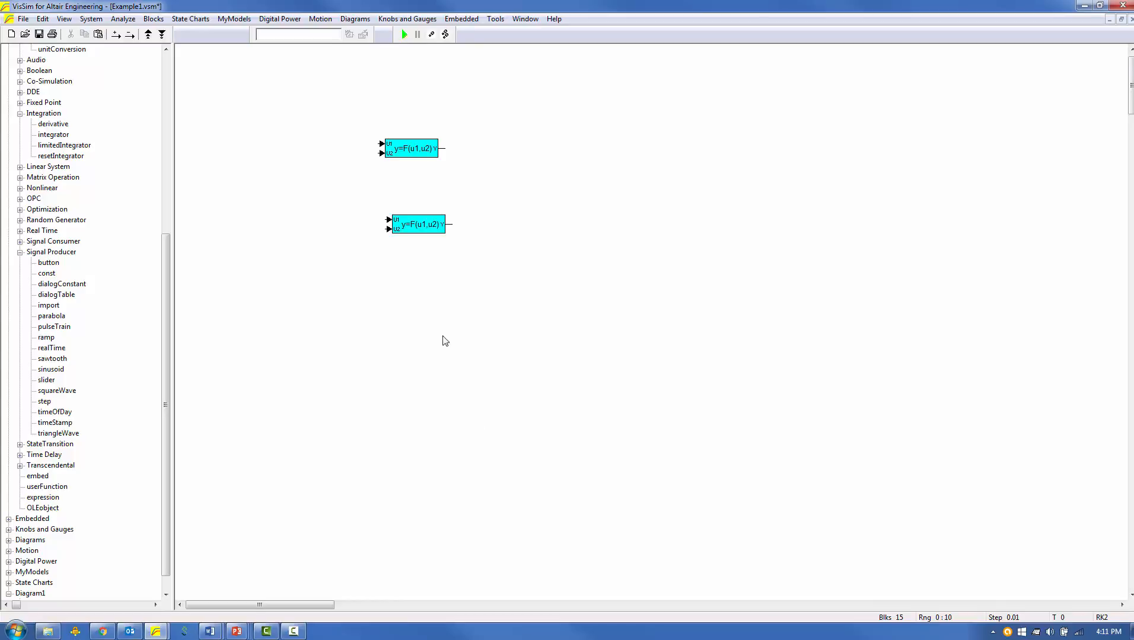
right_click(415, 229)
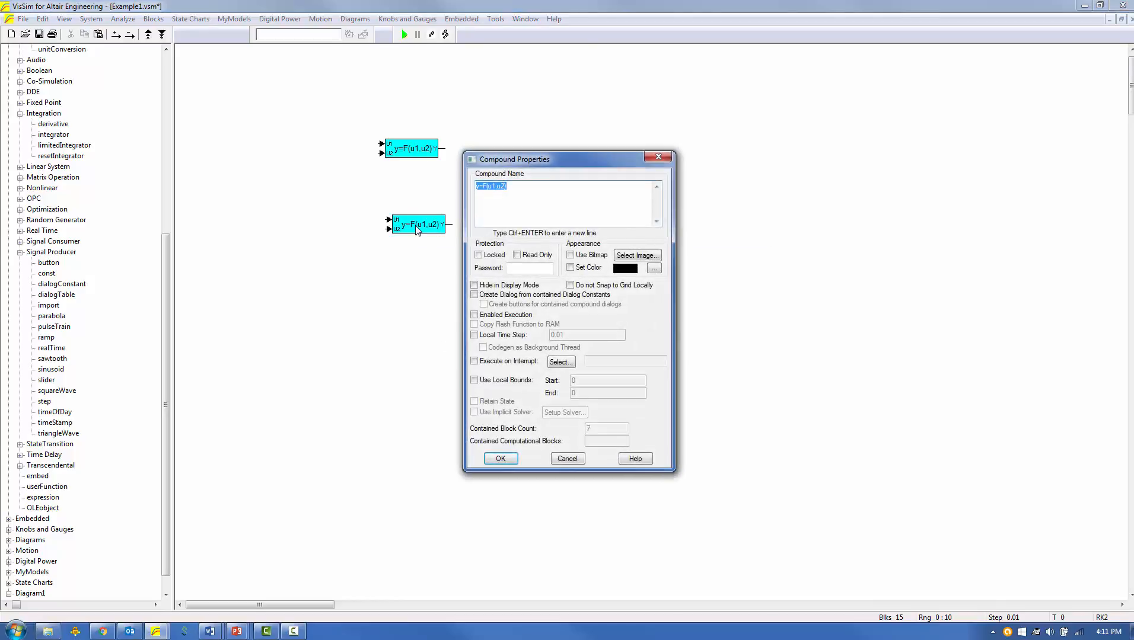
left_click(475, 295)
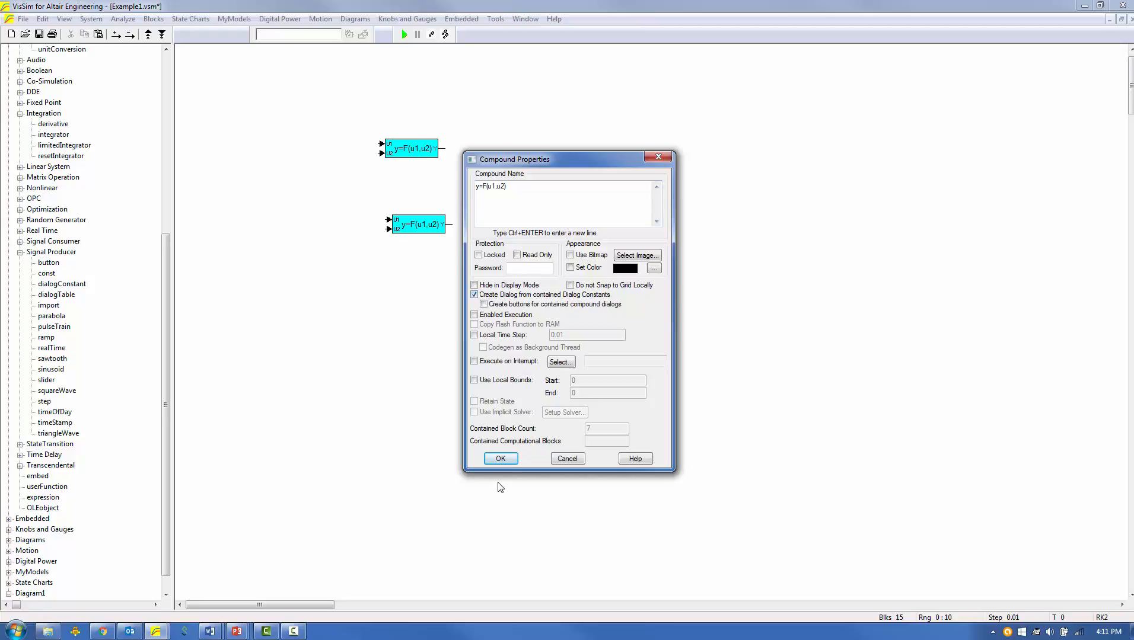
left_click(502, 459)
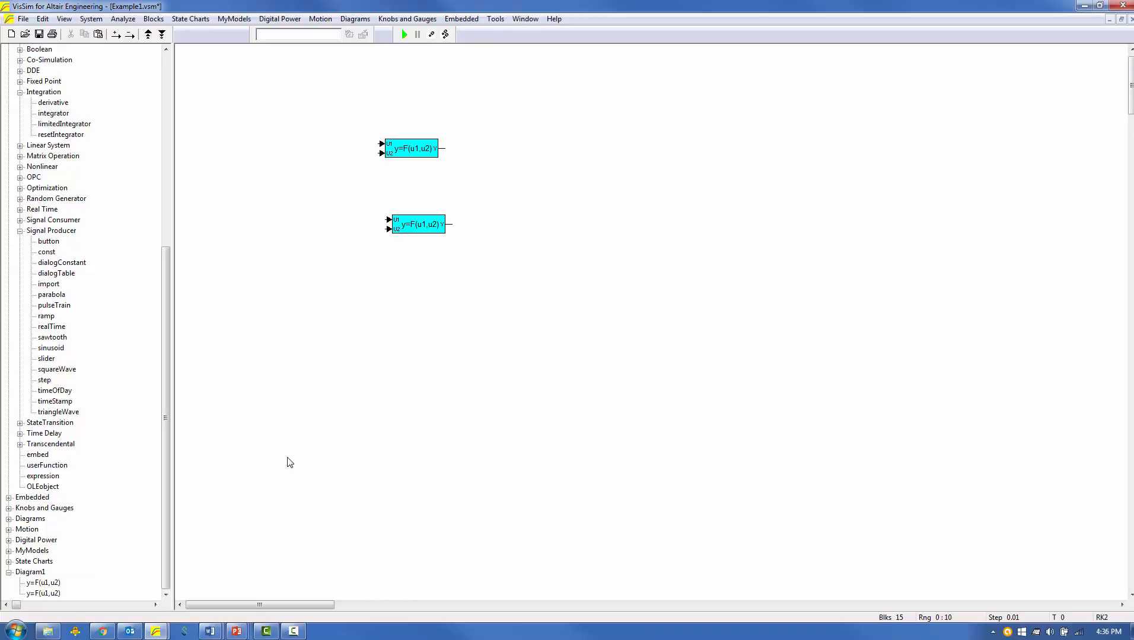
Check how the second y=F(u1,u2) compound opens and inspect its contents, returning to the top-level diagram.
right_click(410, 229)
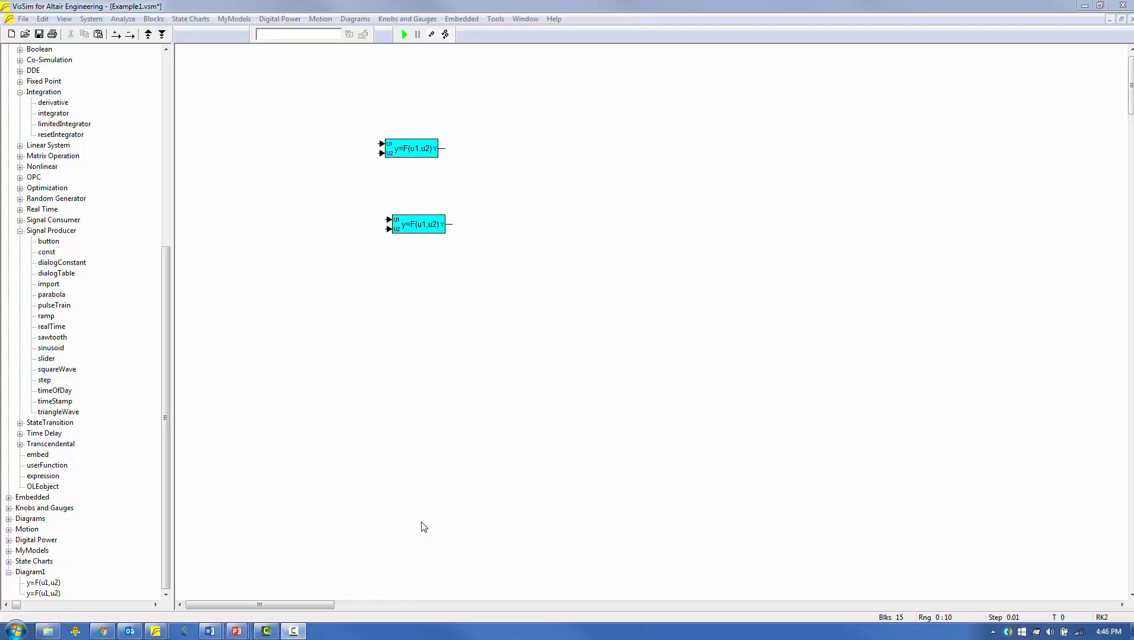
right_click(422, 226)
right_click(431, 234)
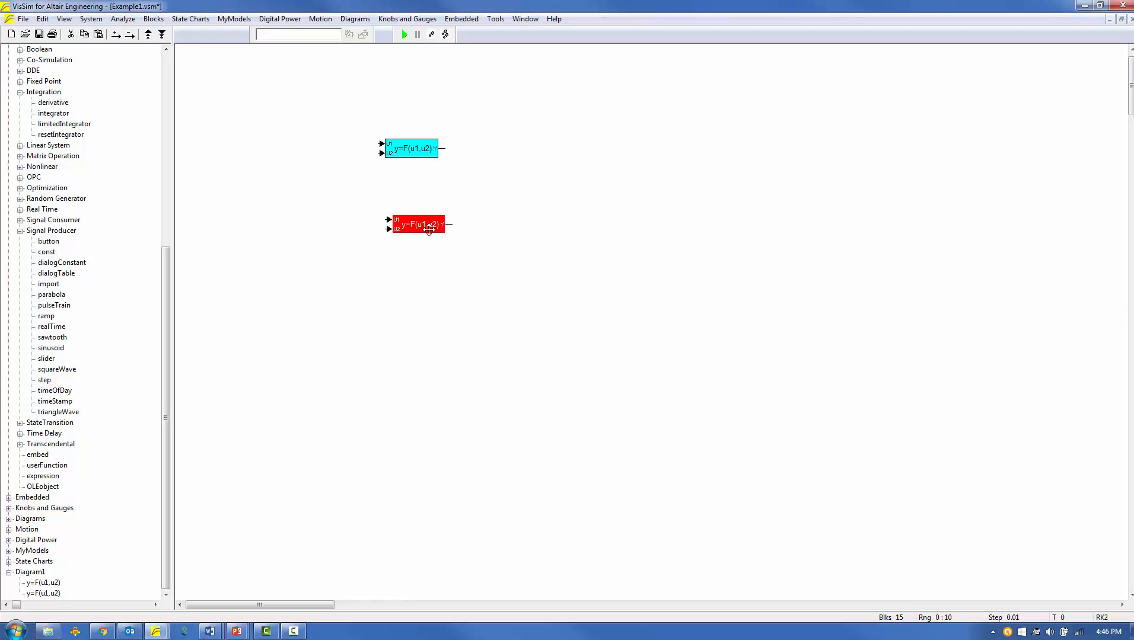
left_click(434, 265)
Place a temporary dialogConstant block below the compounds and review the constant types it offers, without changing its properties.
left_click(83, 264)
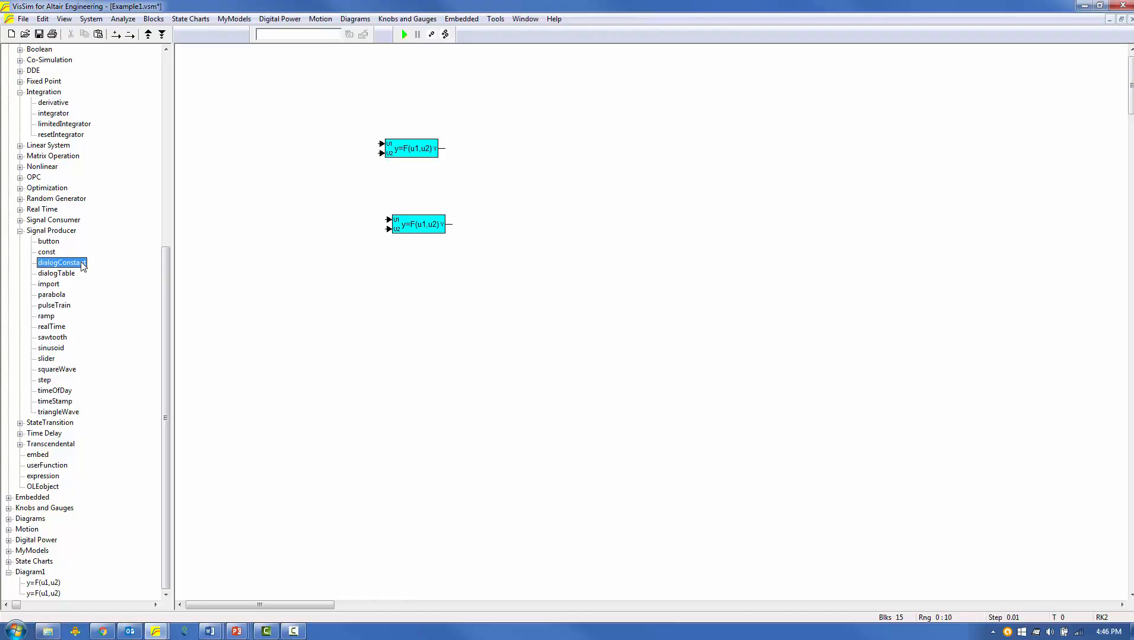
left_click(383, 292)
double_click(409, 291)
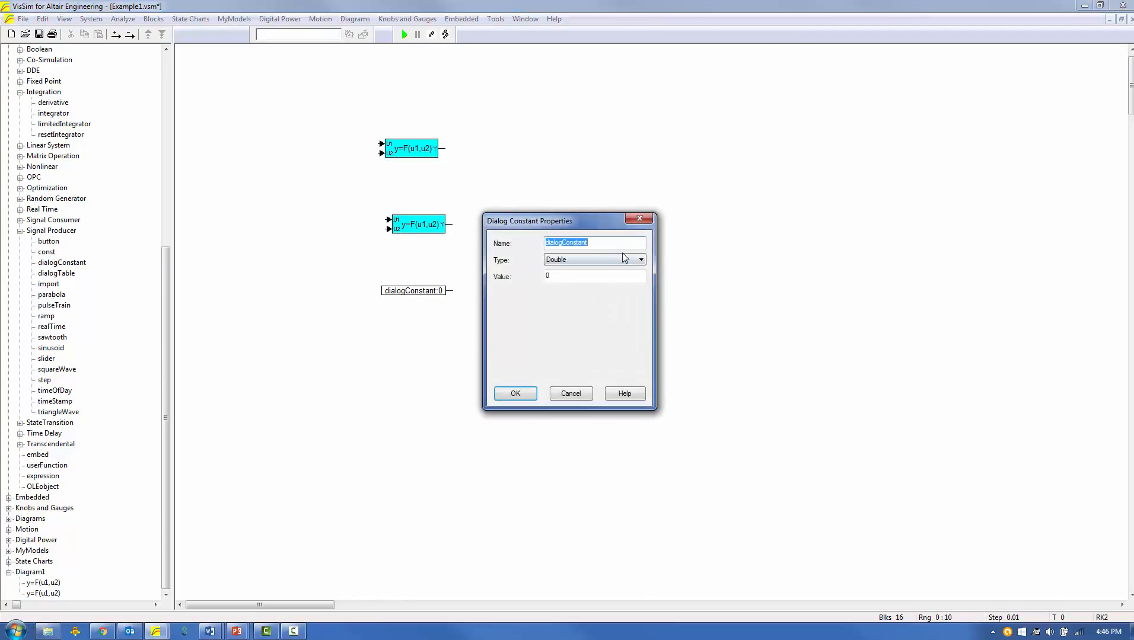
left_click(638, 261)
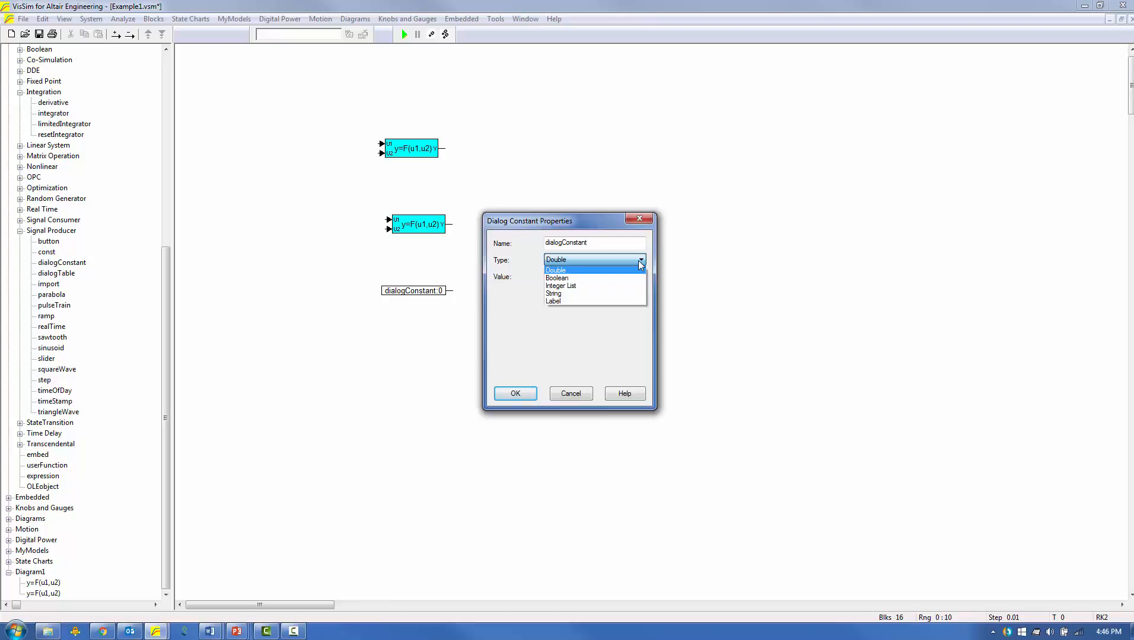
left_click(563, 394)
left_click(562, 394)
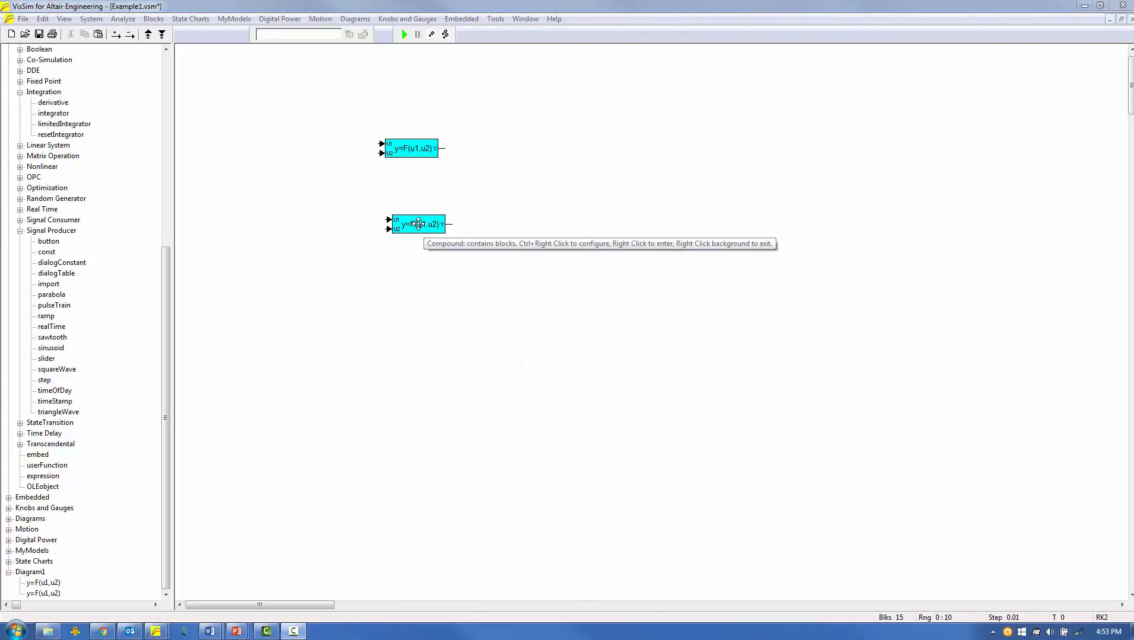
Duplicate the second compound below it and, inside the new copy, make Integrator Gain an Integer List with values 1, 2 and -4.
left_click_drag(417, 224, 417, 291)
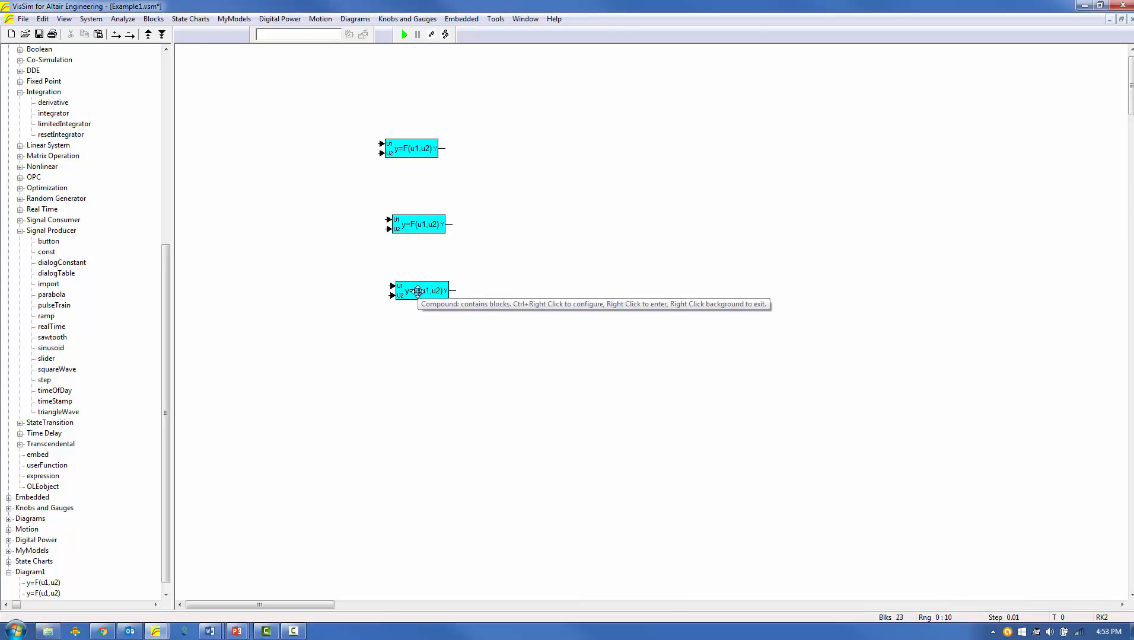
right_click(417, 290)
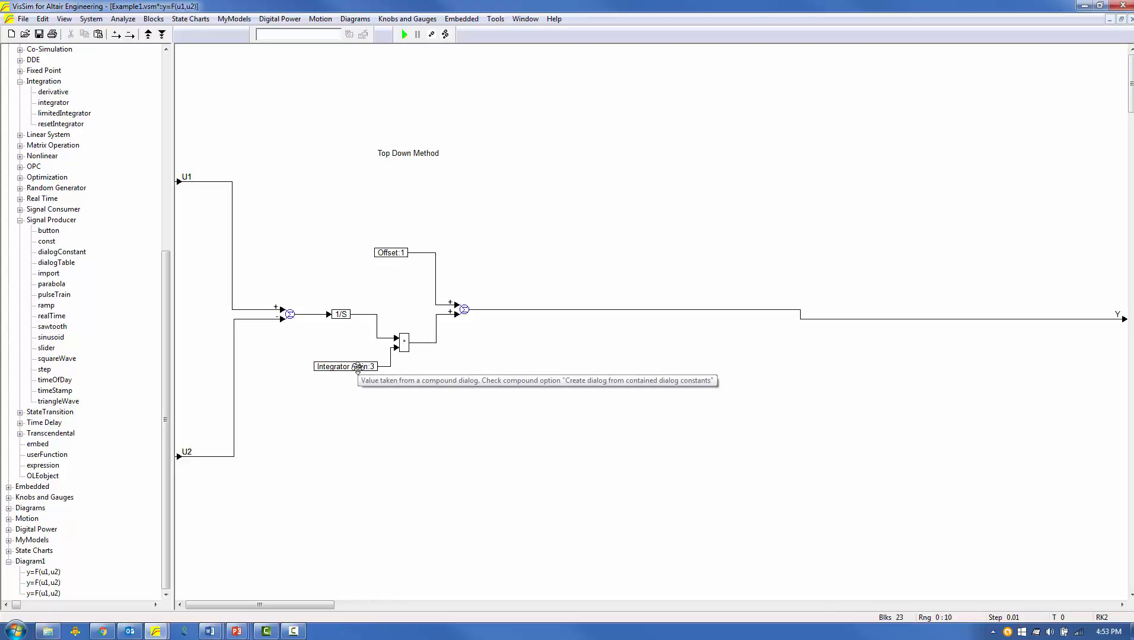
right_click(357, 368)
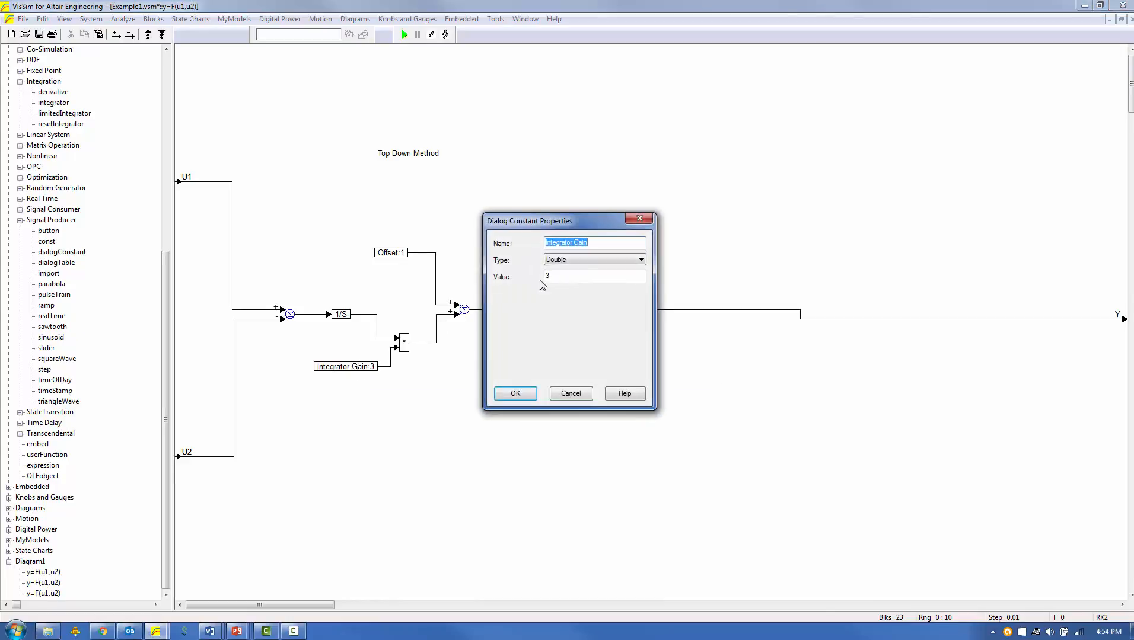
left_click(641, 260)
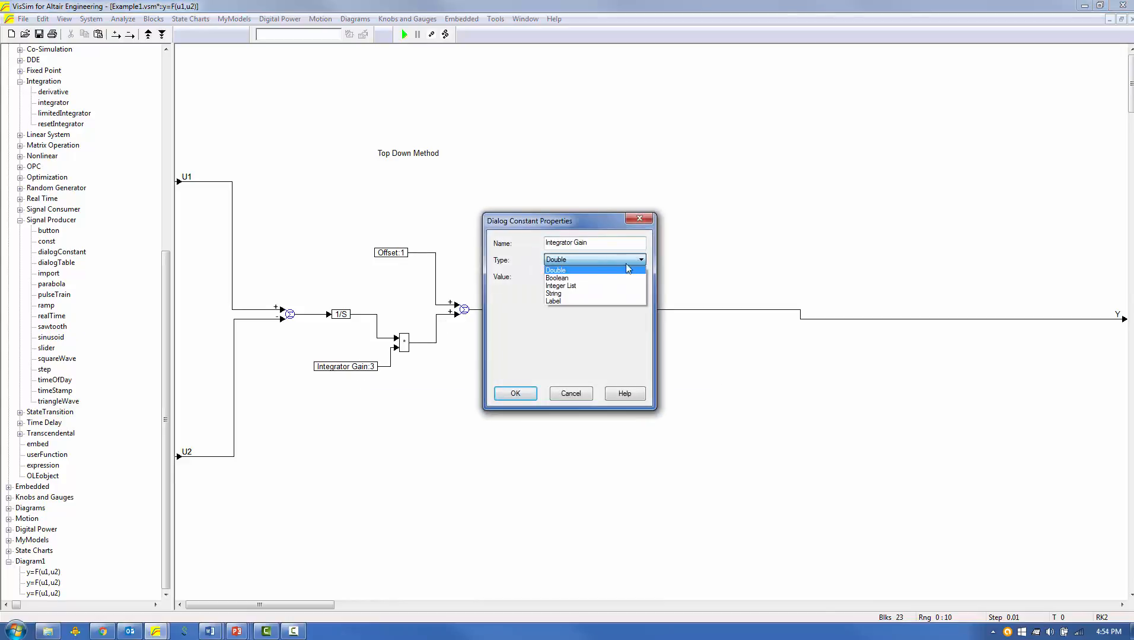
left_click(598, 287)
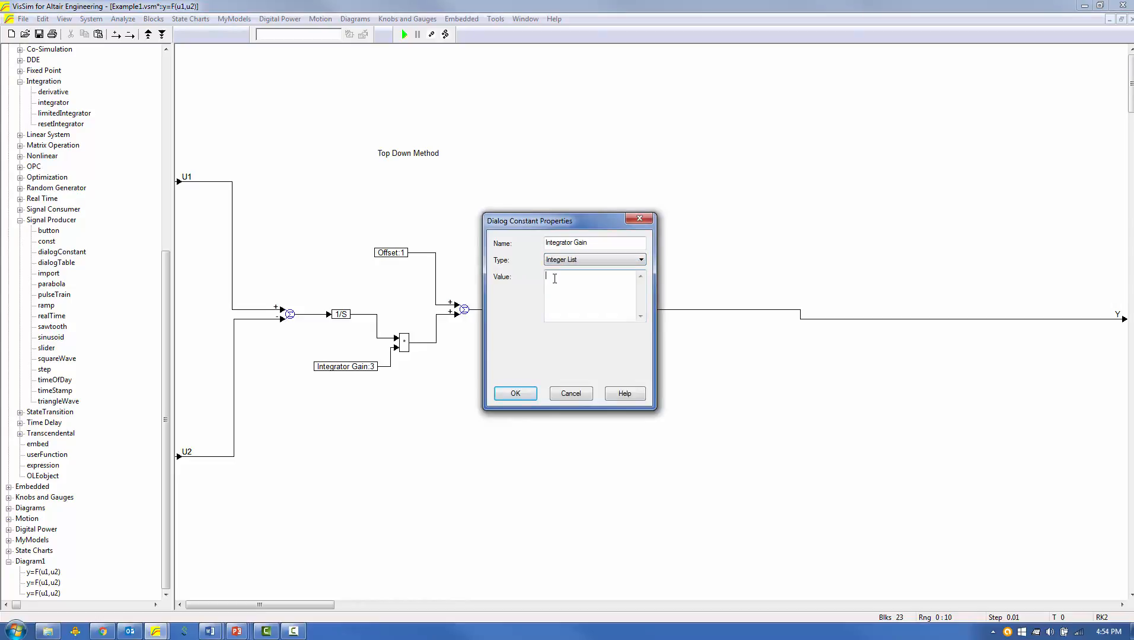
type("1")
key("Return")
type("2")
type("-4")
left_click(515, 393)
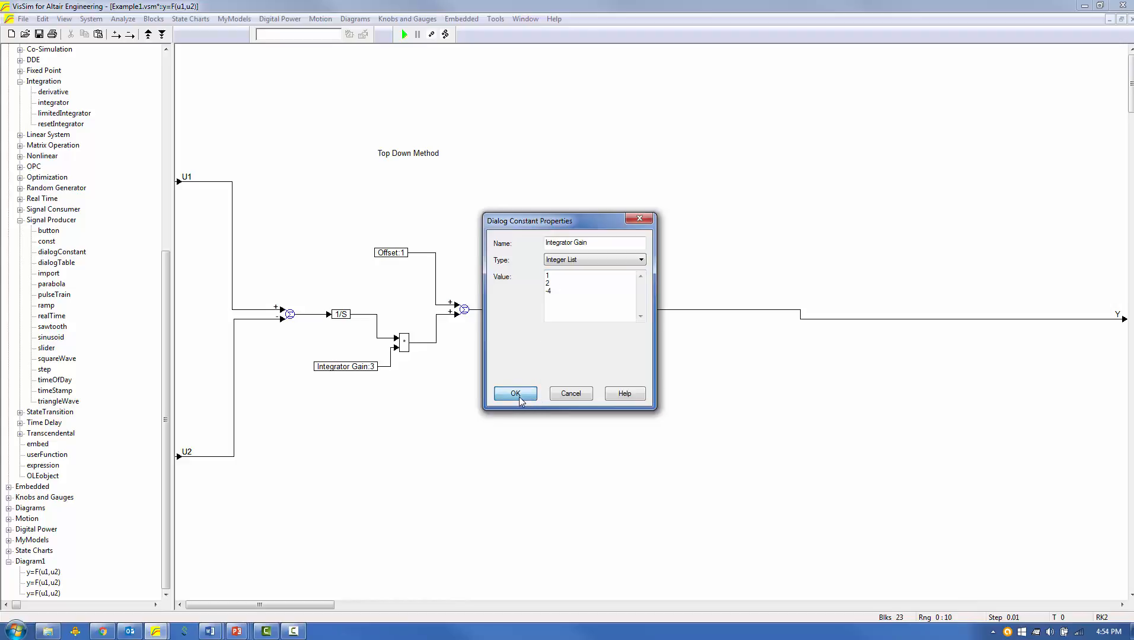
Change the Offset dialogConstant's type to Boolean in the third compound and return to the top-level diagram.
double_click(393, 255)
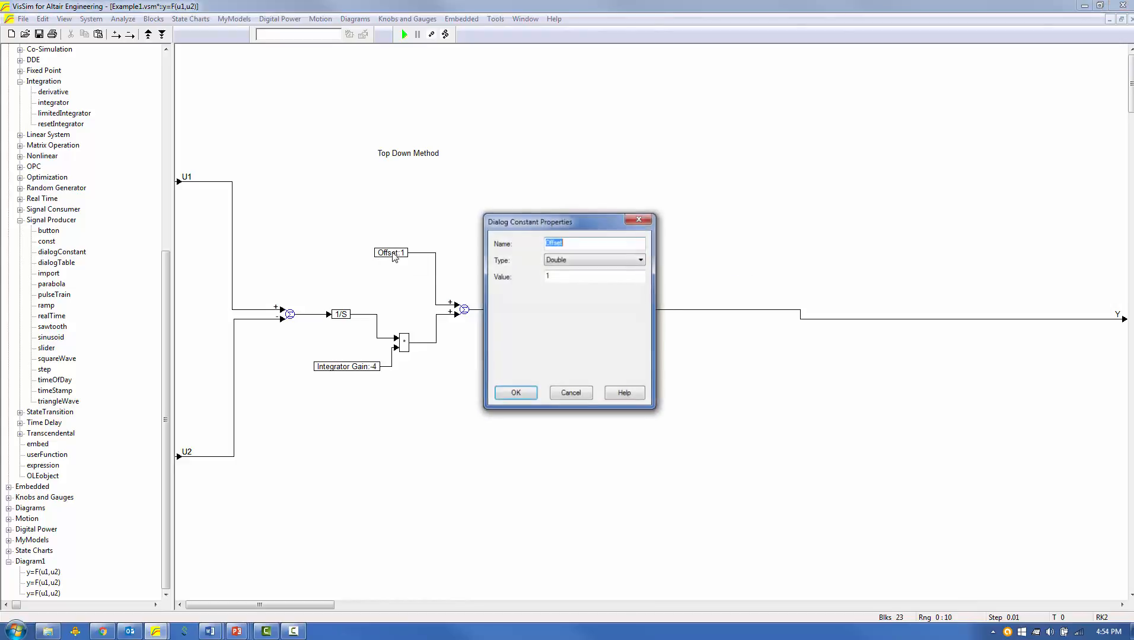
left_click(639, 261)
left_click(596, 279)
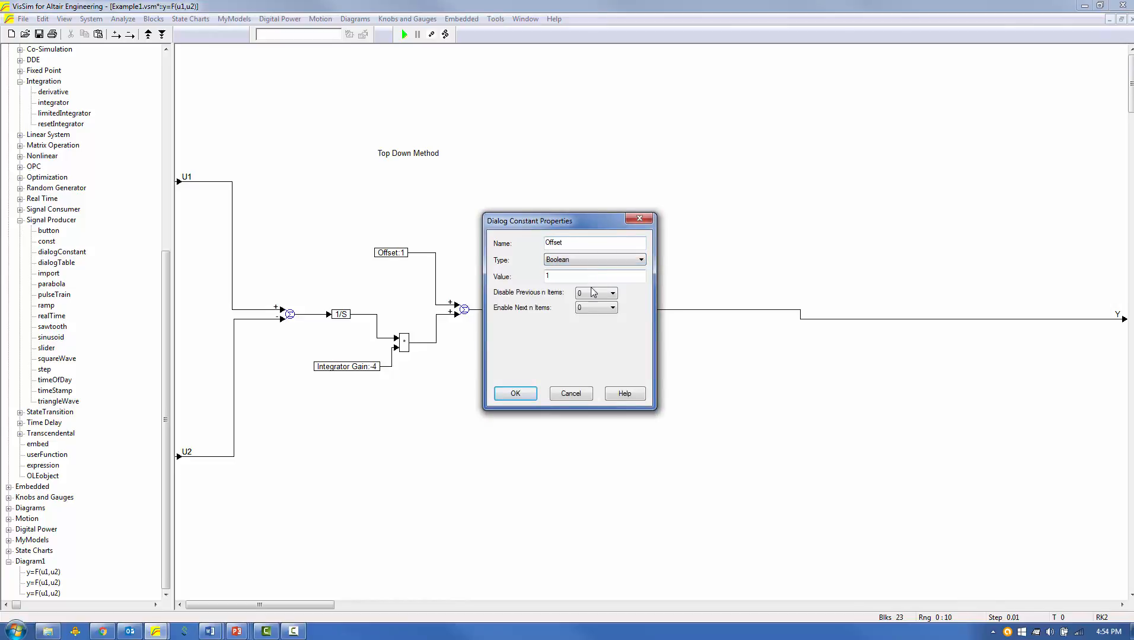
left_click(516, 394)
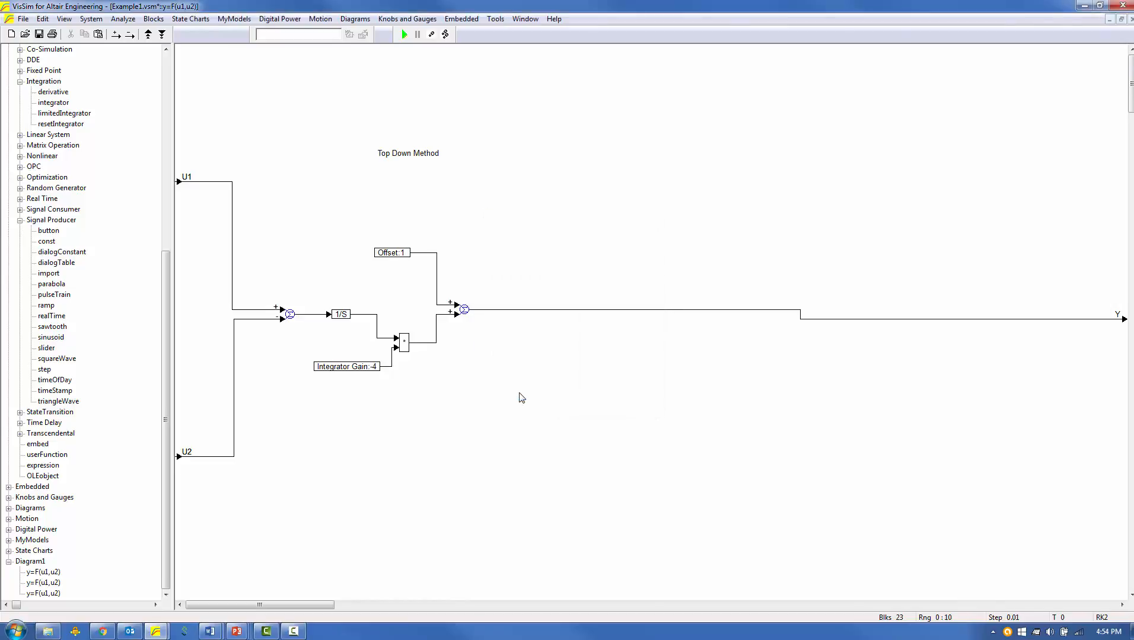
right_click(524, 290)
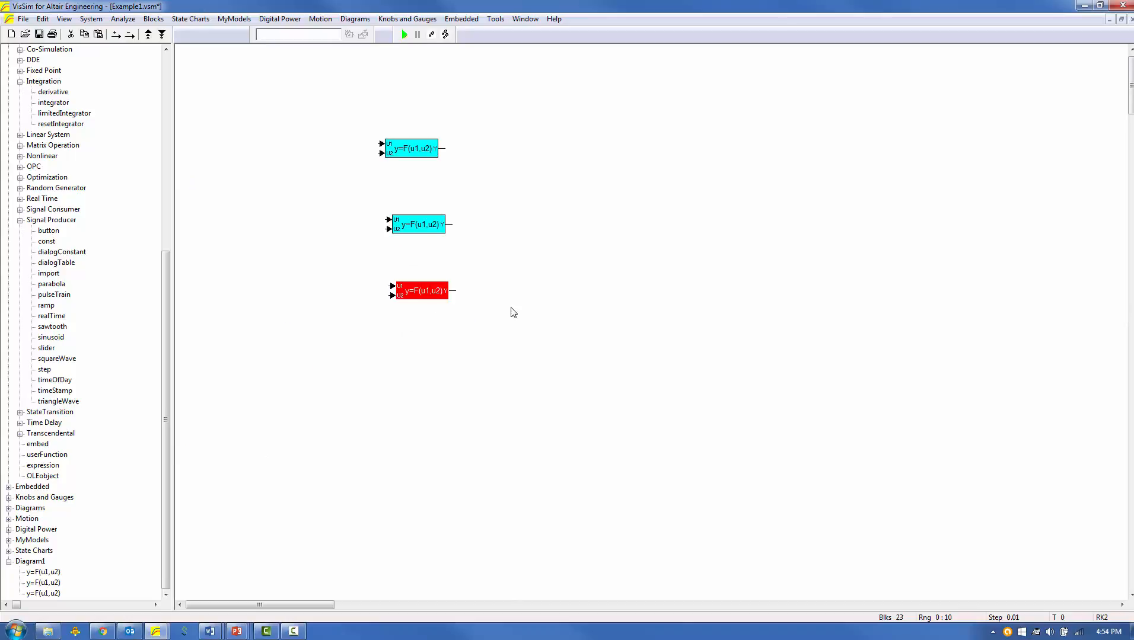
Set Integrator Gain to 1 in the third compound's parameter dialog.
left_click(474, 327)
double_click(418, 298)
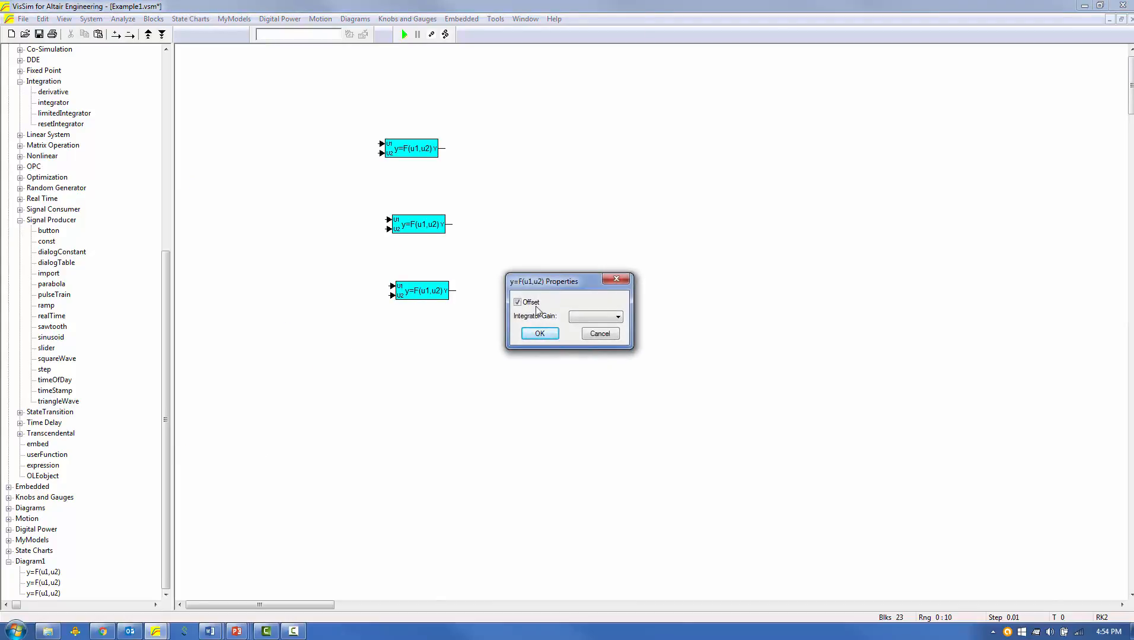
left_click(617, 317)
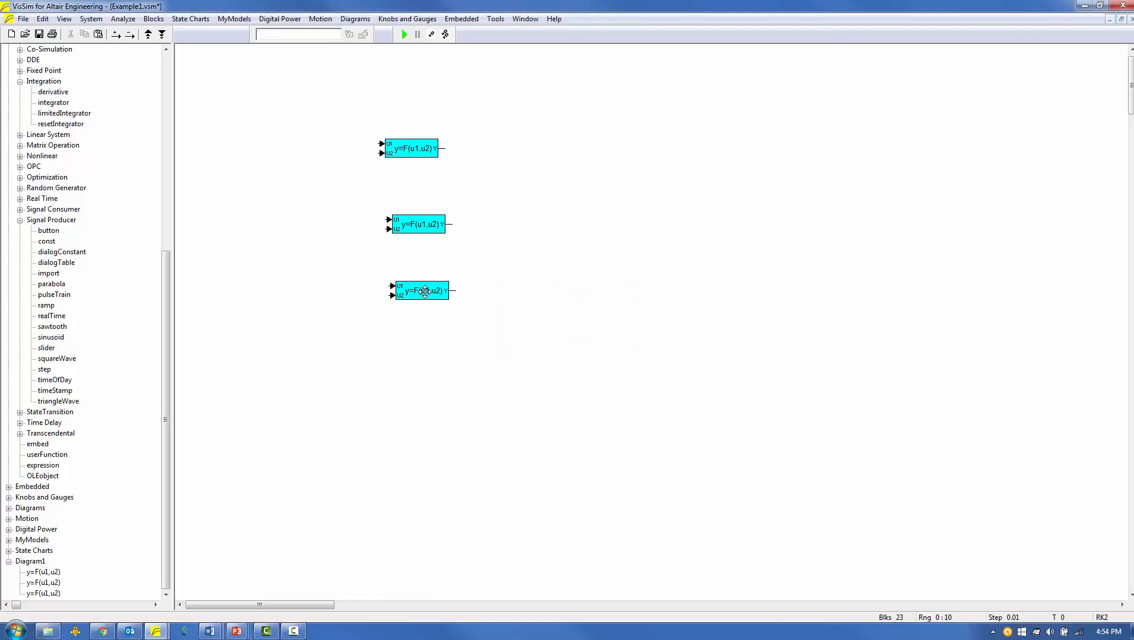
Move the Offset block below Integrator Gain inside the third compound, and reopen the compound's parameter dialog from the top level.
right_click(425, 292)
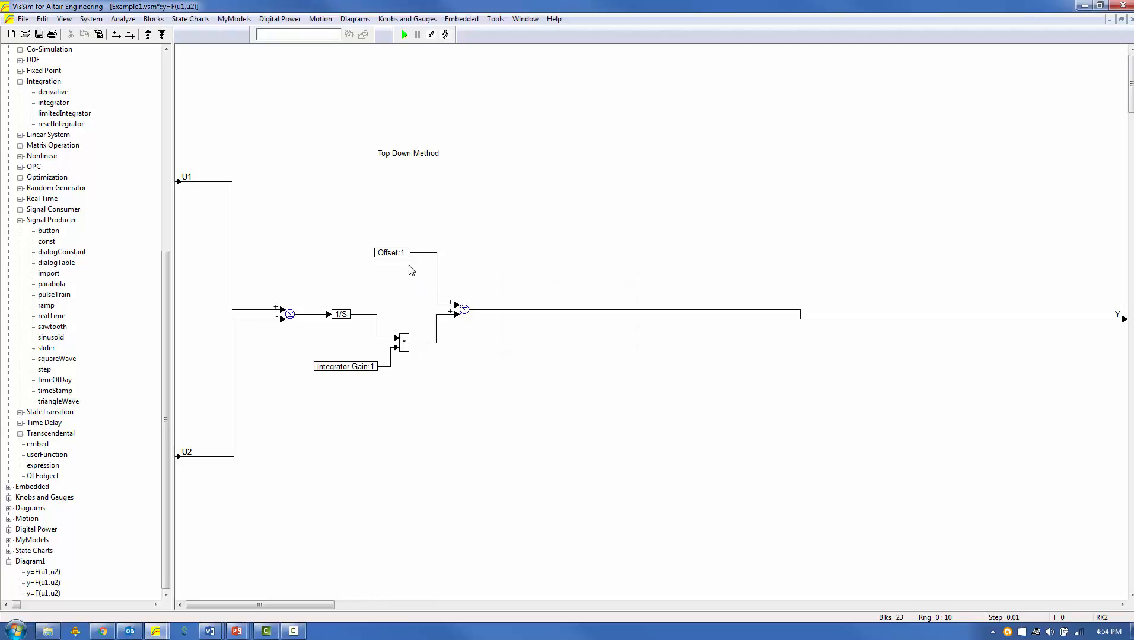
mouse_move(397, 255)
left_mouse_down()
mouse_move(399, 407)
mouse_move(401, 422)
mouse_move(415, 422)
left_mouse_up()
right_click(527, 425)
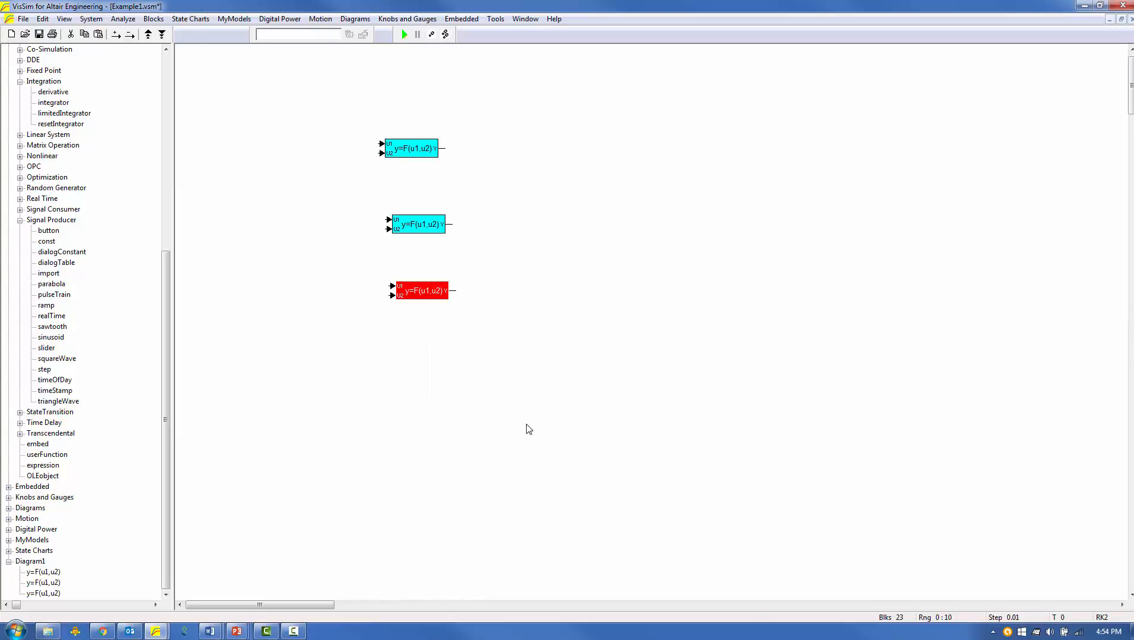
right_click(422, 297)
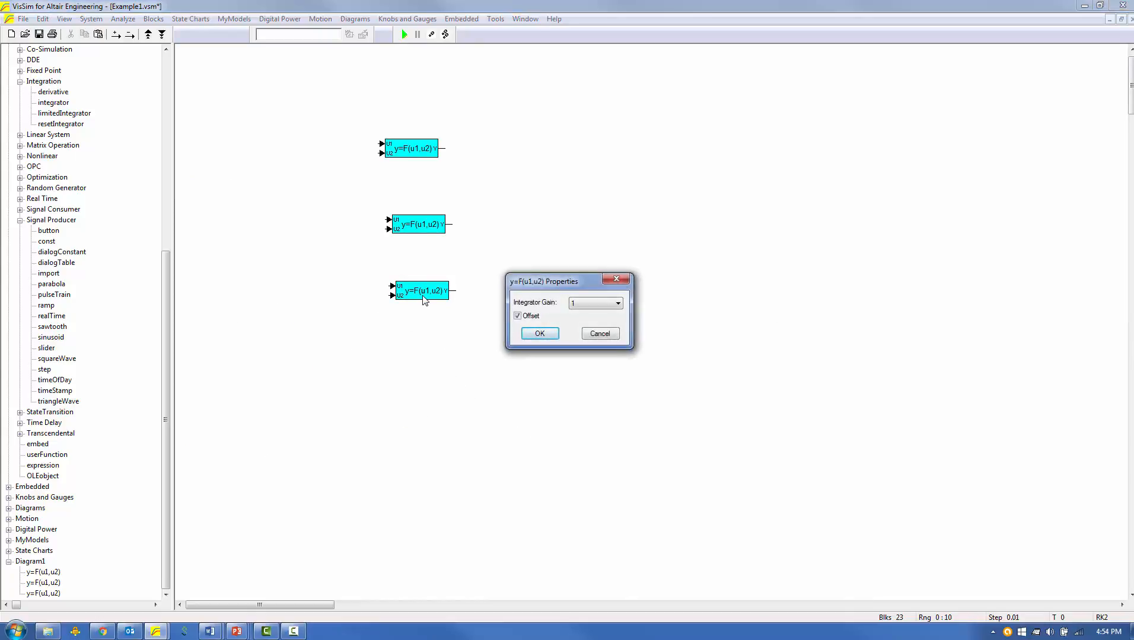